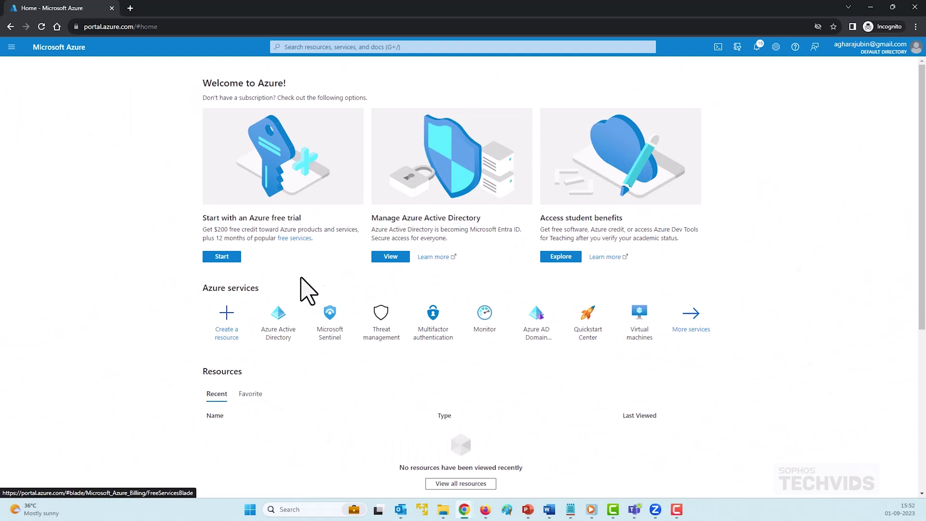
- Open the firewall-sso-integration app registration in Azure Active Directory to view its client and tenant IDs
left_click(278, 322)
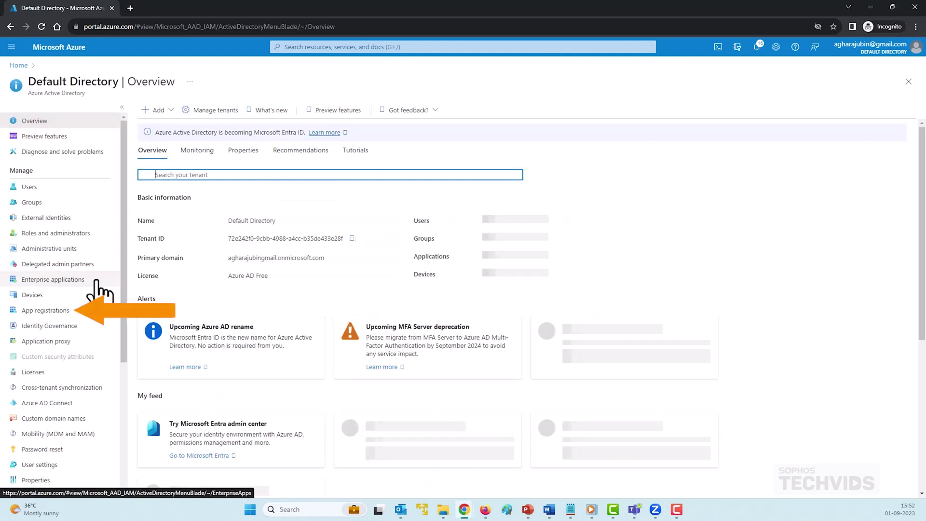
left_click(59, 311)
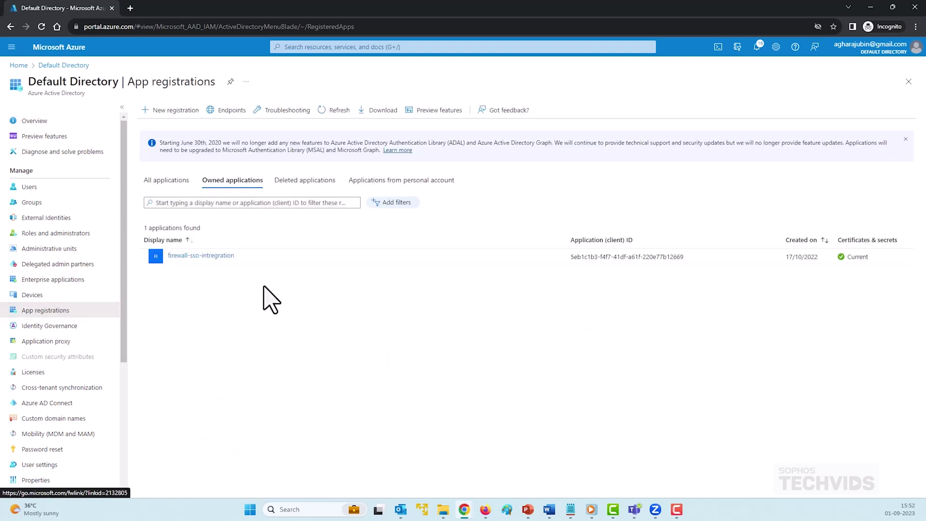
left_click(202, 257)
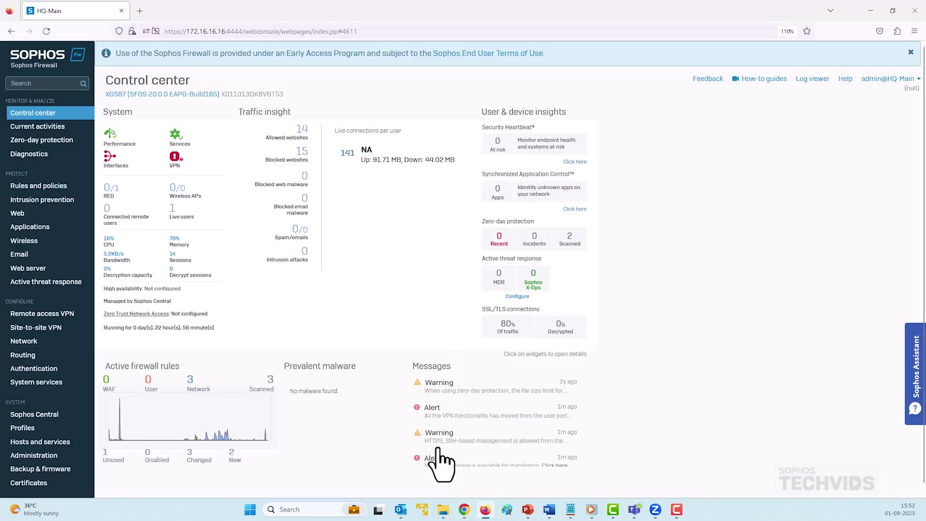
- Open the Azure AD SSO server under Authentication > Servers to check its adminFullAccess role mapping
left_click(40, 370)
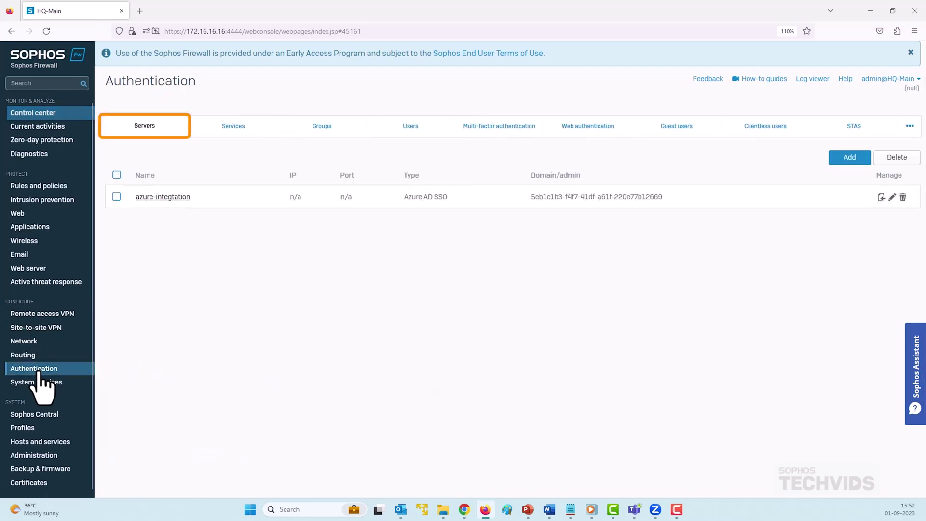
left_click(166, 201)
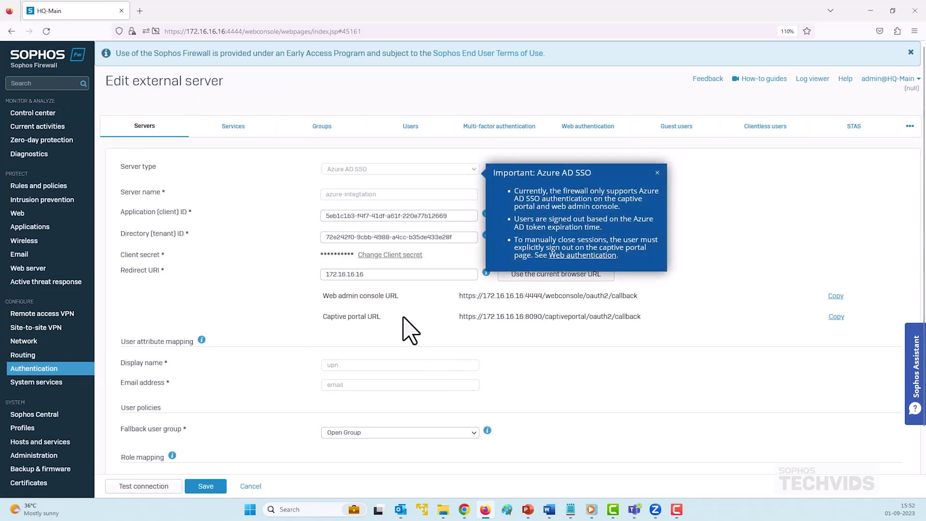
scroll(411, 331, "down", 2)
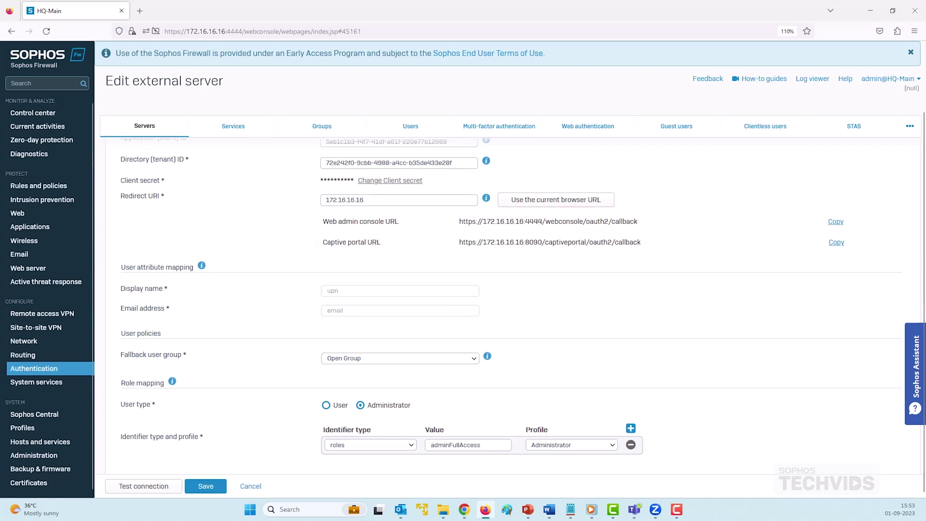
- Review the app's captive portal and webconsole redirect URIs in Azure, then return to Firefox
mouse_move(464, 510)
left_click(438, 467)
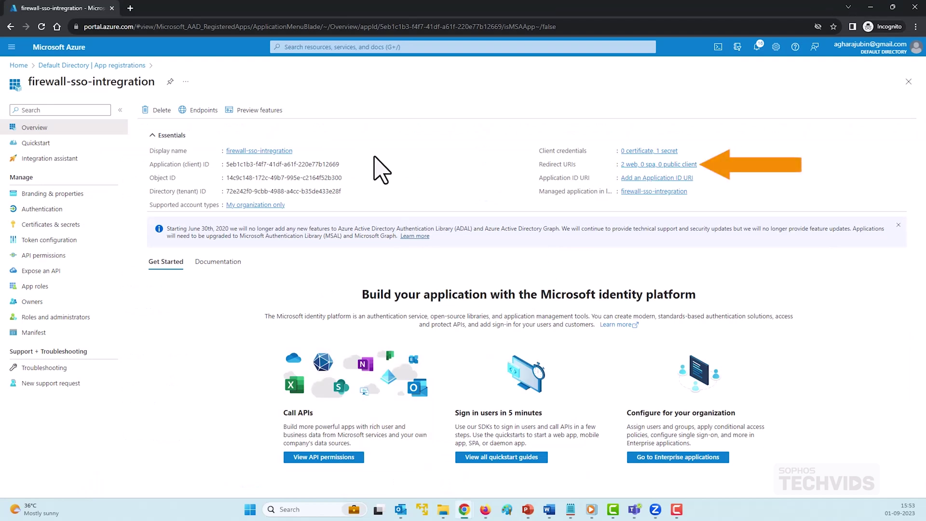
left_click(640, 165)
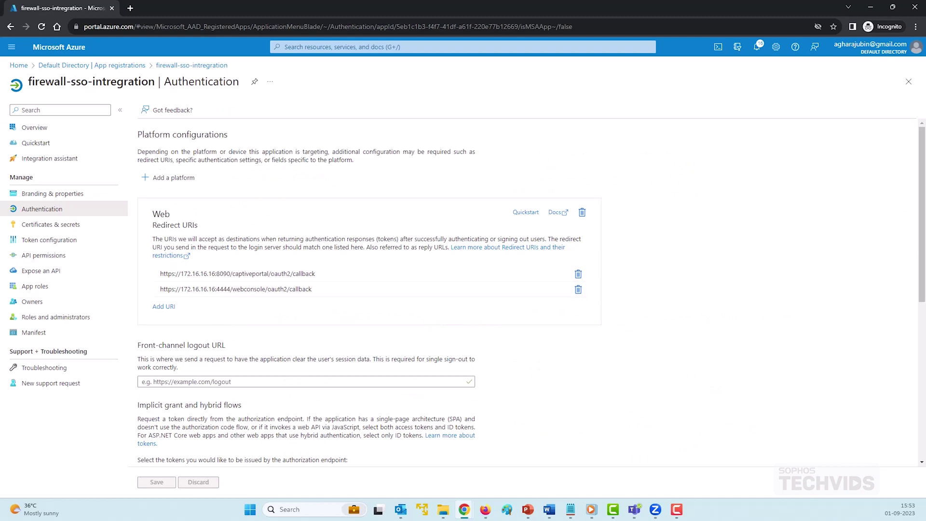
left_click(871, 7)
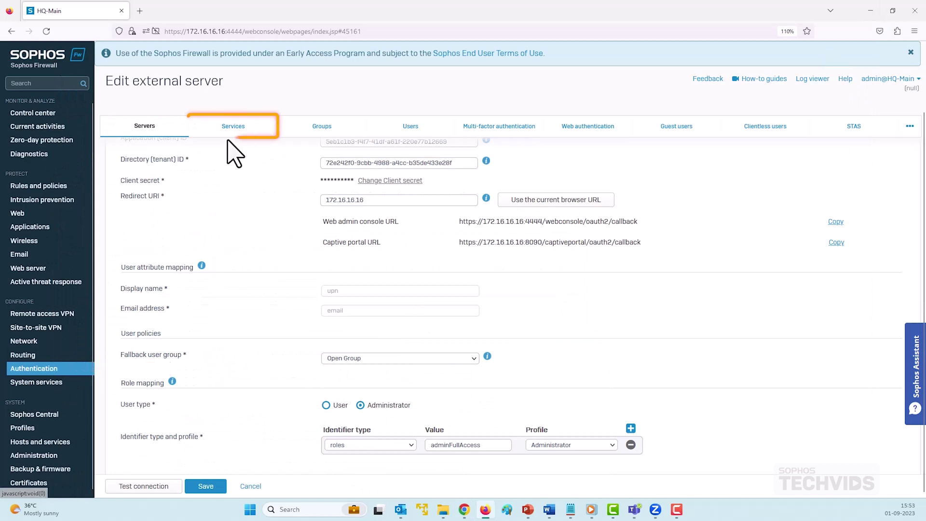
- Add azure-integtation to the firewall authentication methods and apply the change
left_click(230, 125)
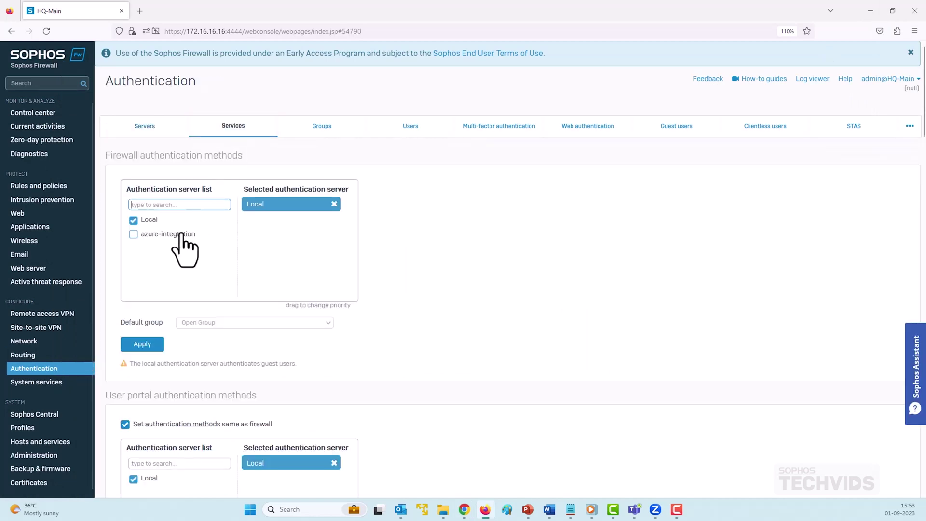
left_click(133, 235)
scroll(145, 290, "down", 1)
left_click(148, 315)
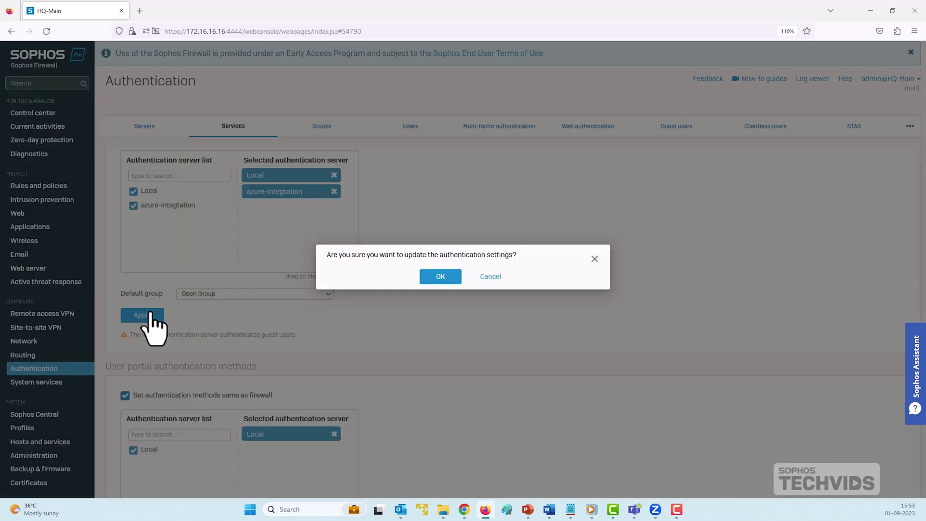
left_click(445, 276)
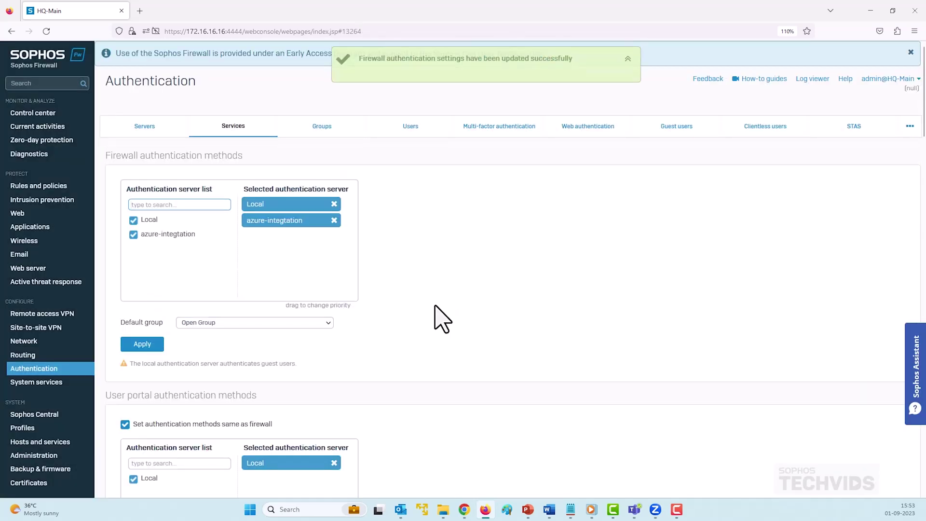
scroll(442, 318, "down", 5)
scroll(441, 318, "down", 5)
scroll(441, 319, "down", 5)
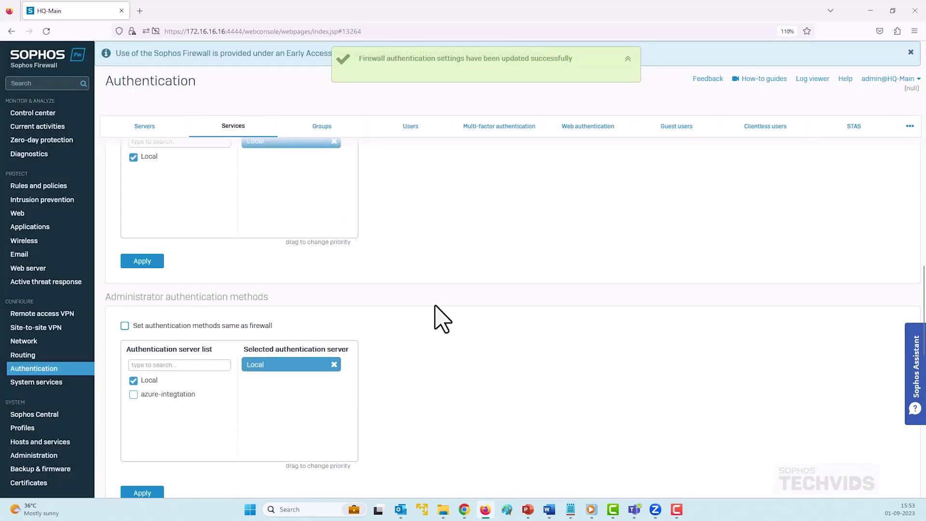
scroll(435, 306, "down", 3)
- Add azure-integtation to the administrator authentication methods and apply the change
left_click(149, 223)
left_click(149, 321)
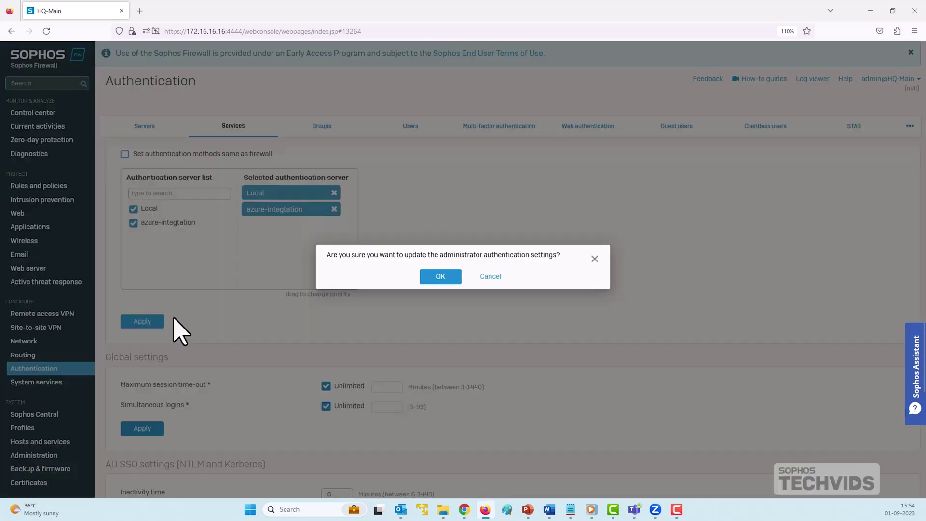
left_click(437, 278)
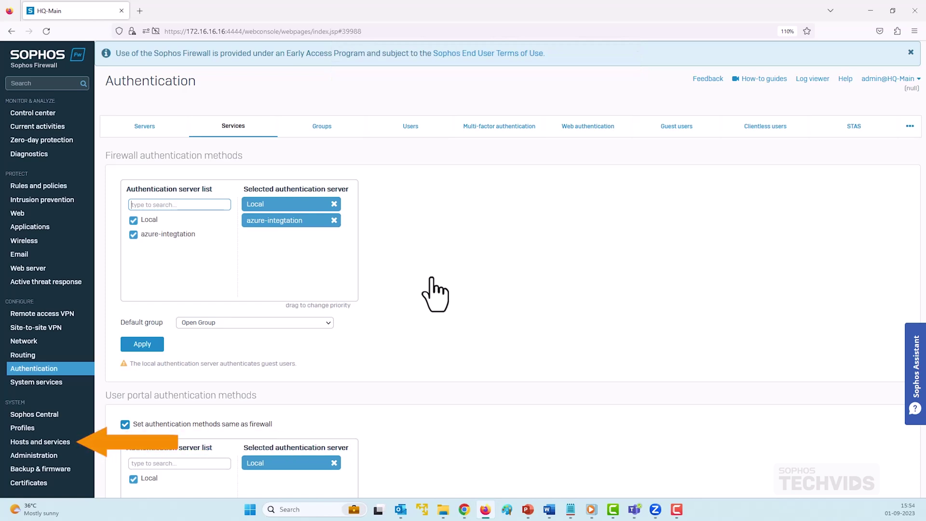
- Open the Microsoft Azure Allowed URLs group from the FQDN host groups list
left_click(40, 441)
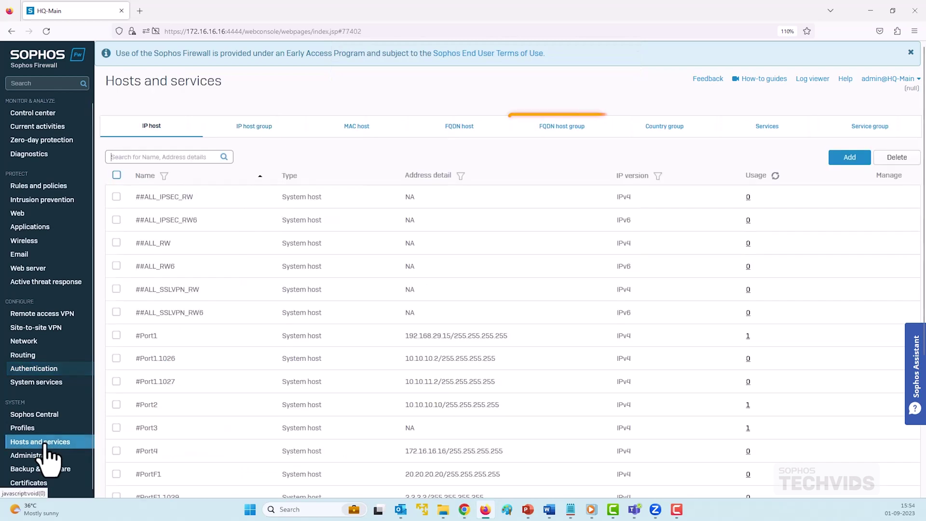
left_click(549, 131)
type("Micro")
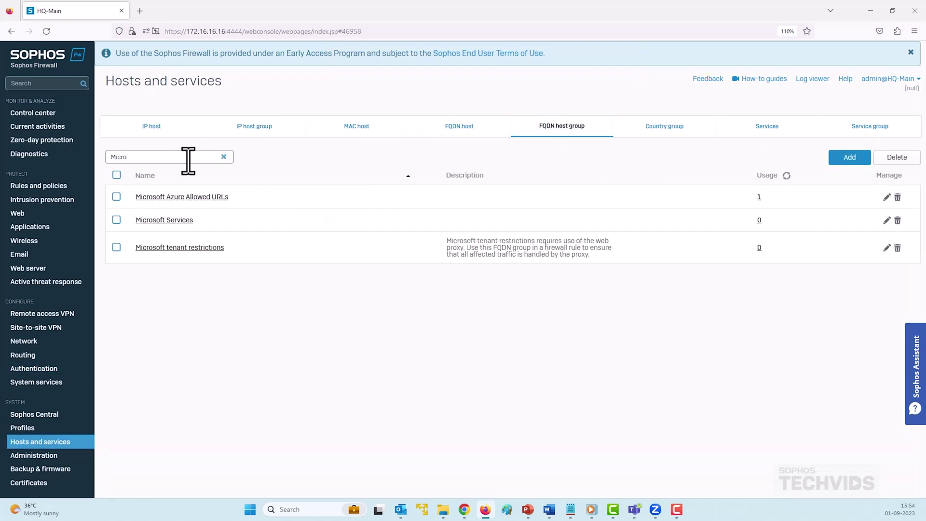
left_click(211, 197)
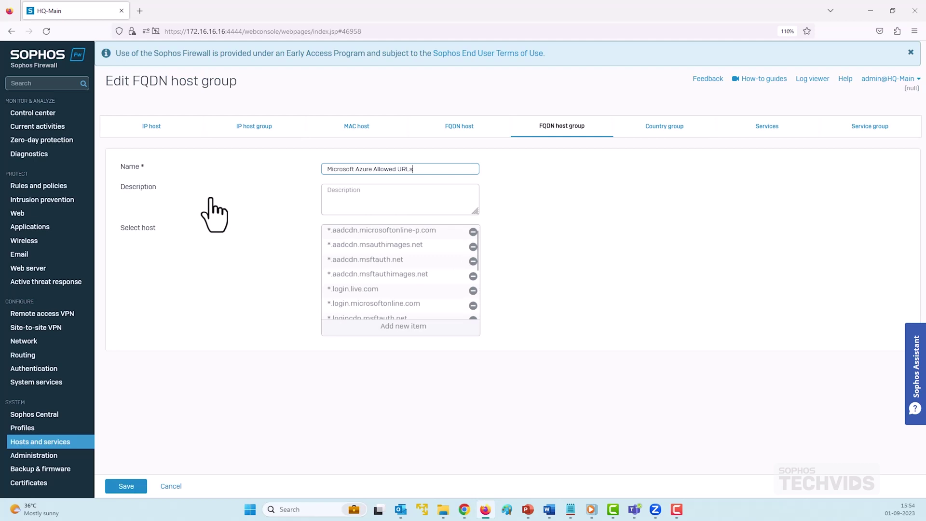
- Inspect the Microsoft Azure Allowed URLs firewall rule and close it without saving
left_click(48, 188)
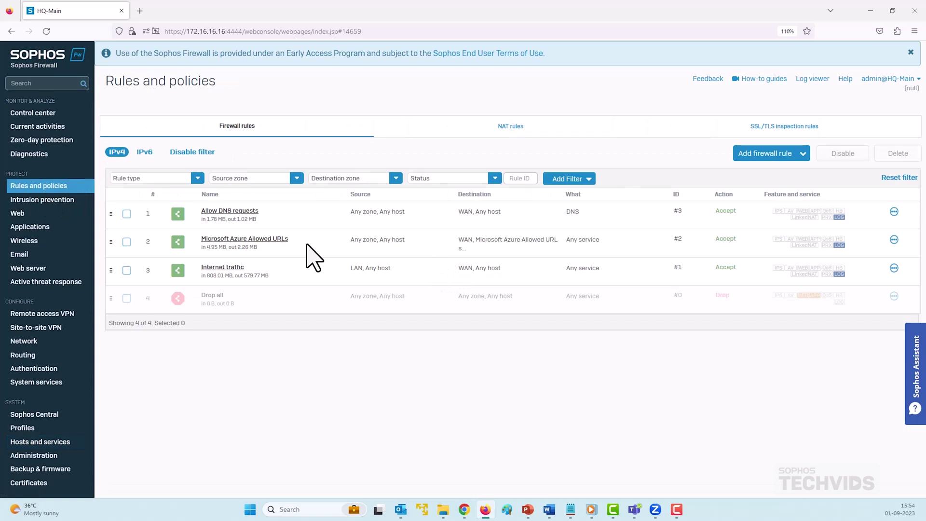
left_click(261, 240)
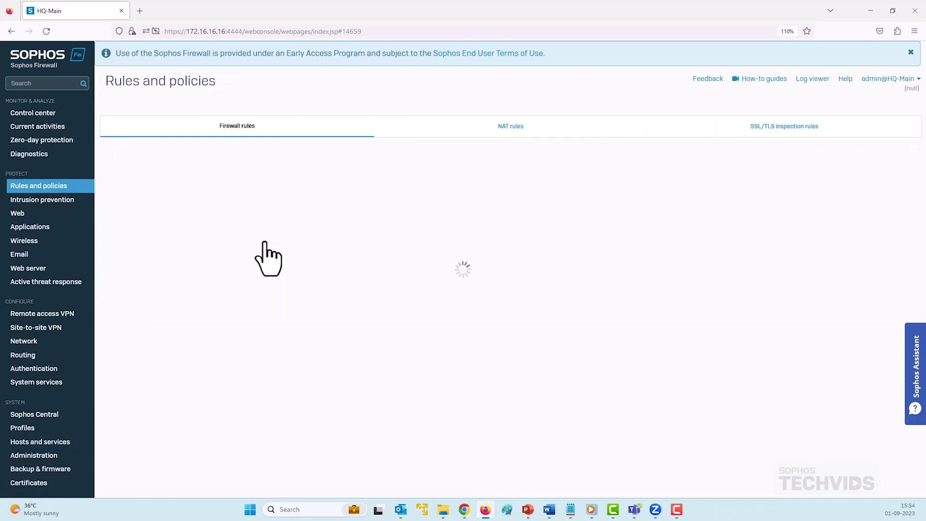
scroll(441, 355, "down", 3)
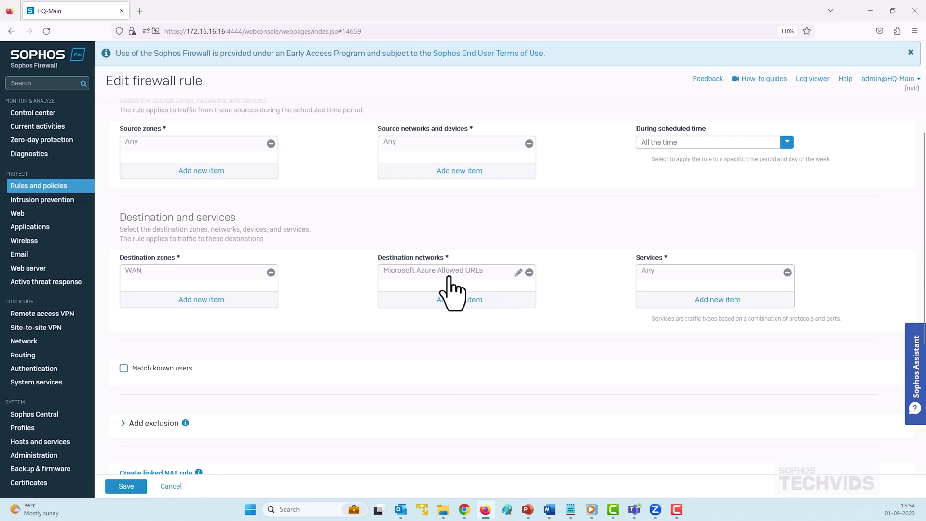
left_click(171, 486)
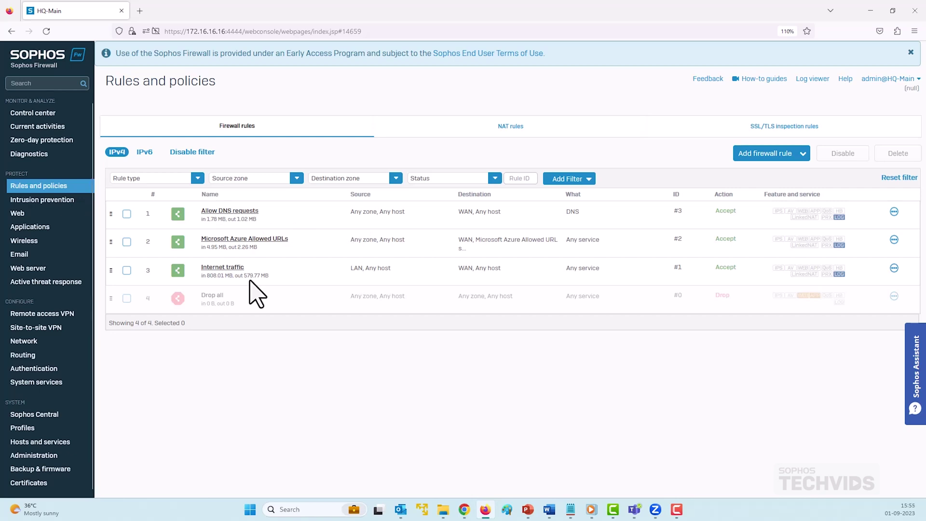
- Enable Match known users and web authentication for unknown users on the Internet traffic rule, and save
left_click(237, 269)
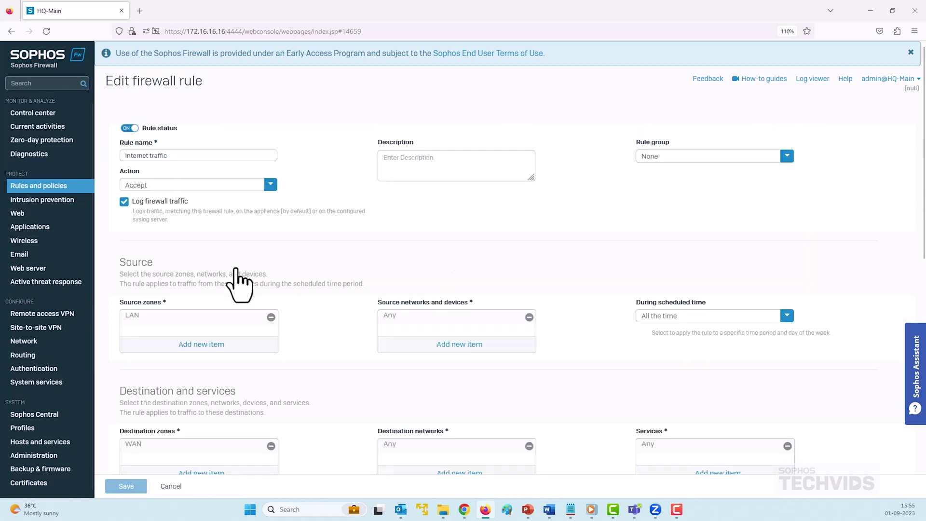
scroll(341, 295, "down", 3)
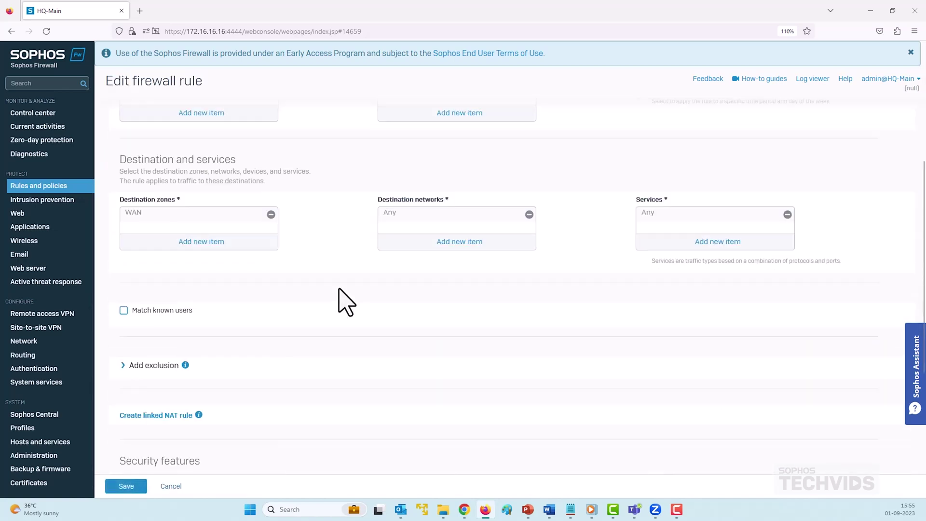
left_click(124, 310)
left_click(124, 330)
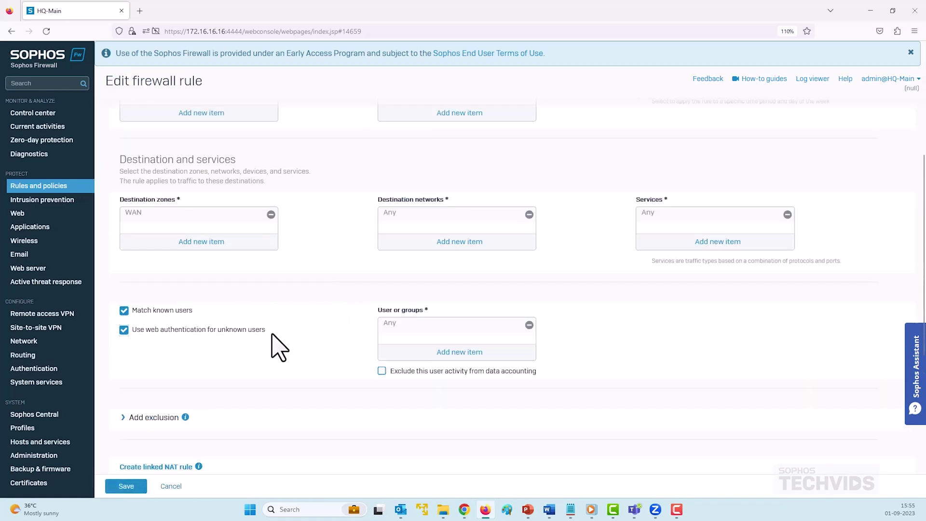
scroll(280, 347, "down", 5)
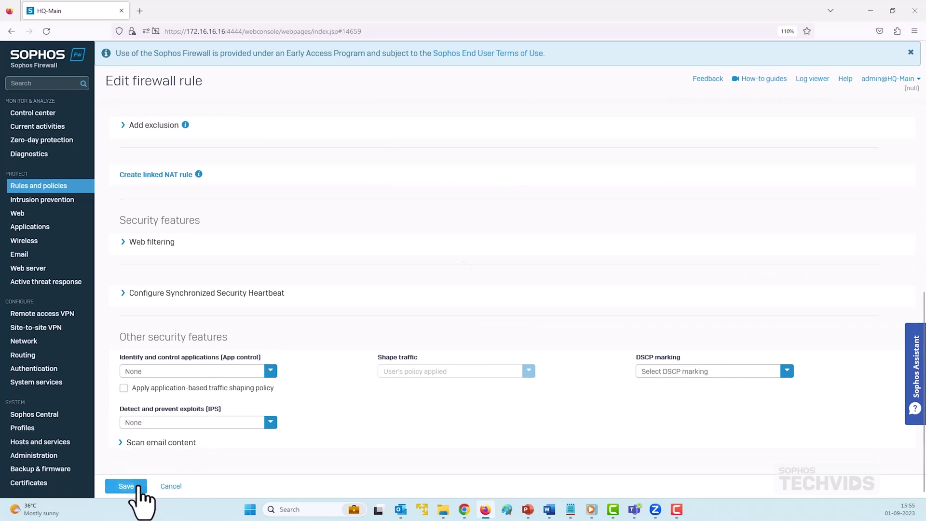
left_click(124, 486)
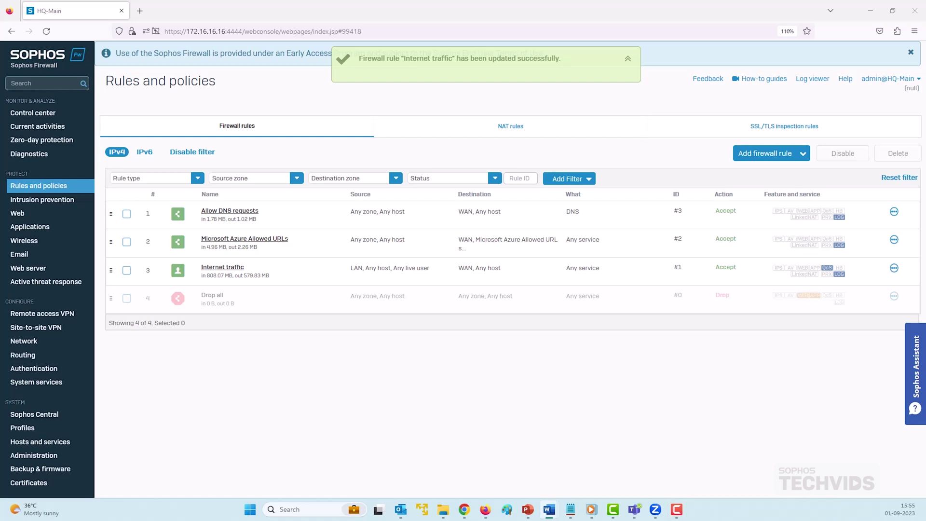
- Start the azure-integtation import assistant, filtering groups by display name MarketingOps
left_click(43, 369)
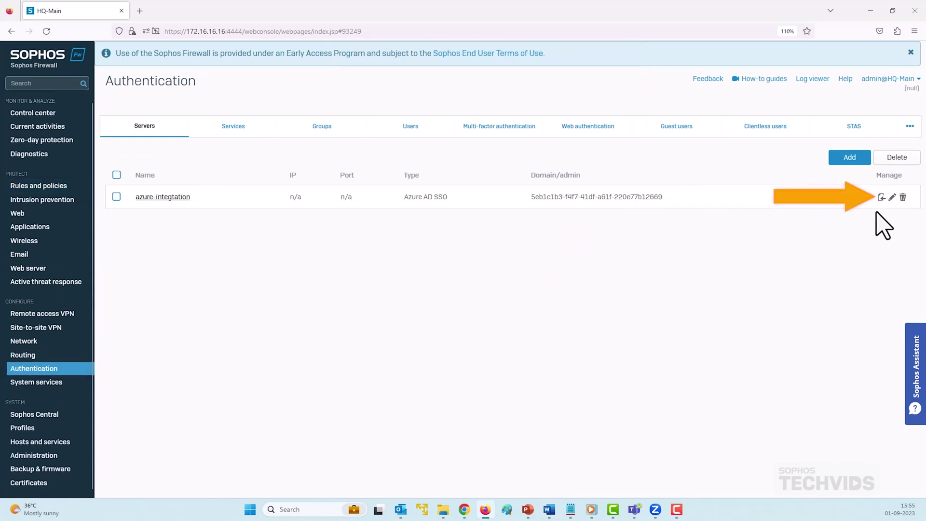
left_click(881, 198)
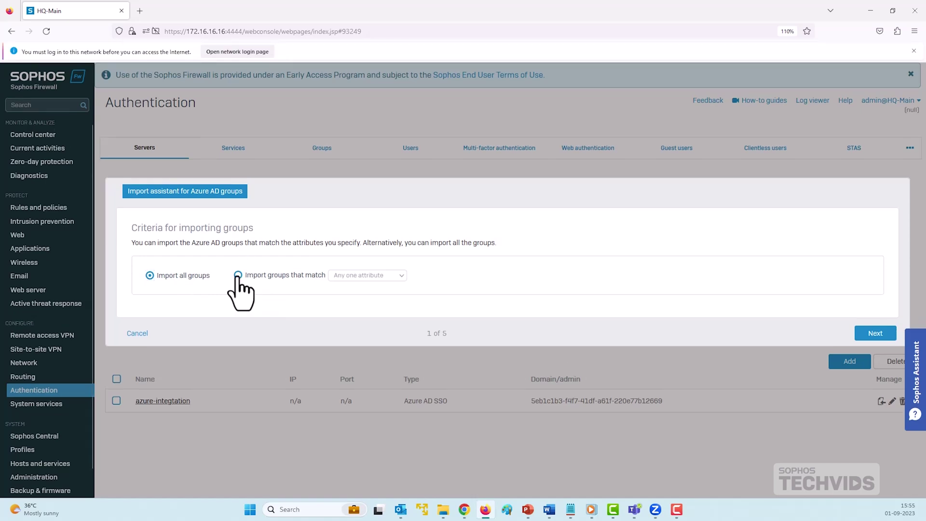
left_click(238, 275)
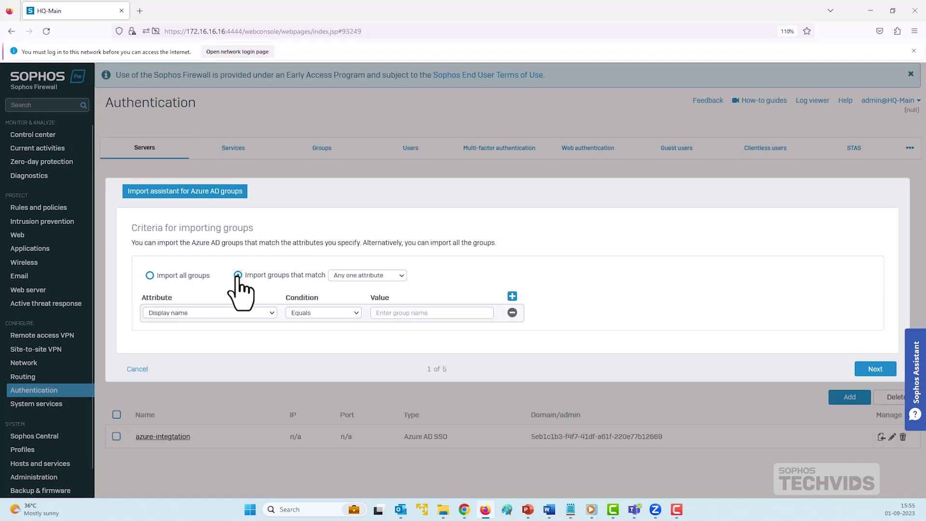
left_click(405, 313)
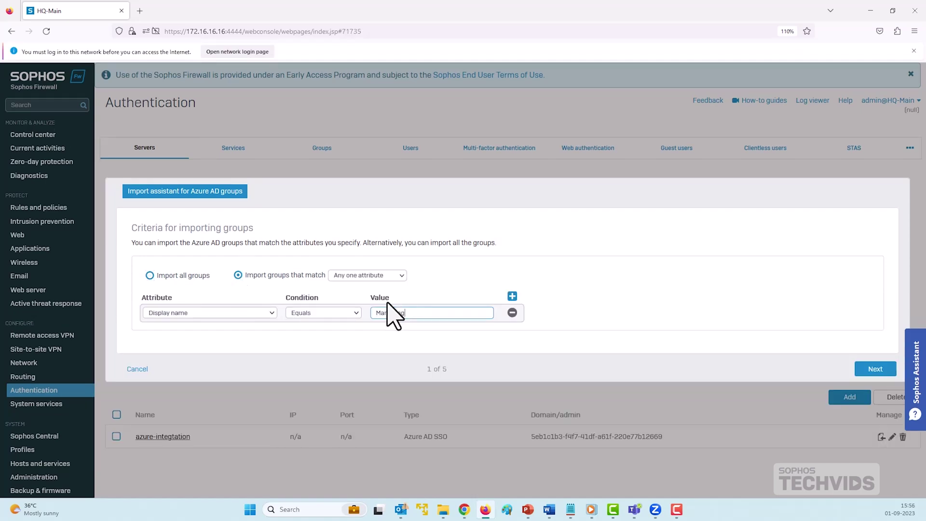
type("MarketingOps")
left_click(512, 296)
left_click(209, 328)
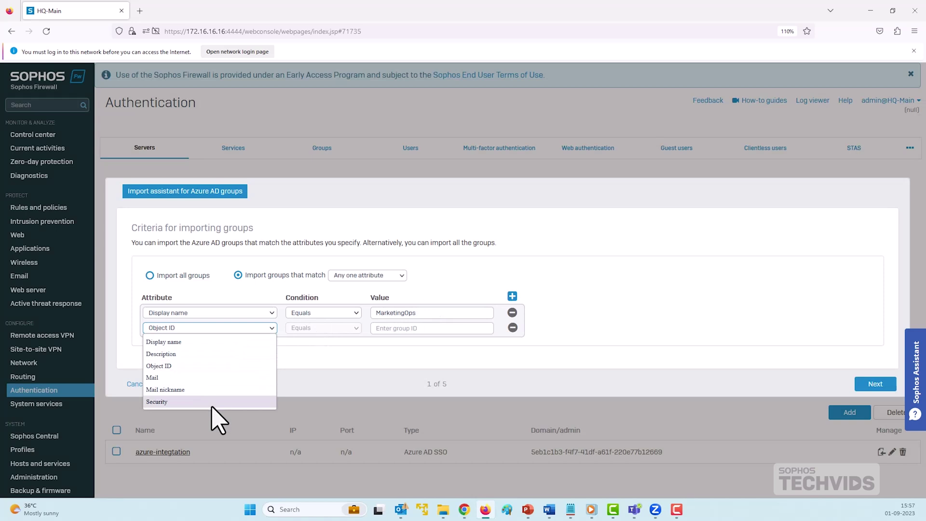
left_click(512, 328)
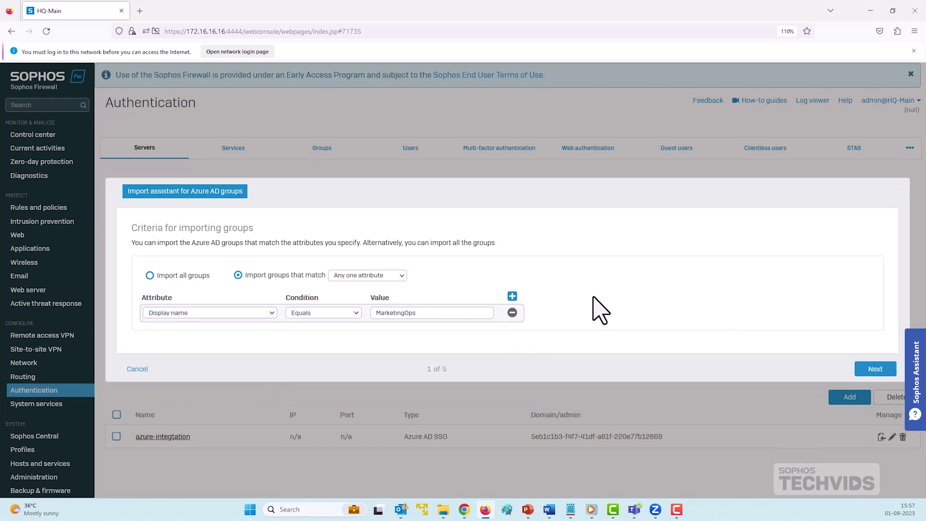
left_click(877, 369)
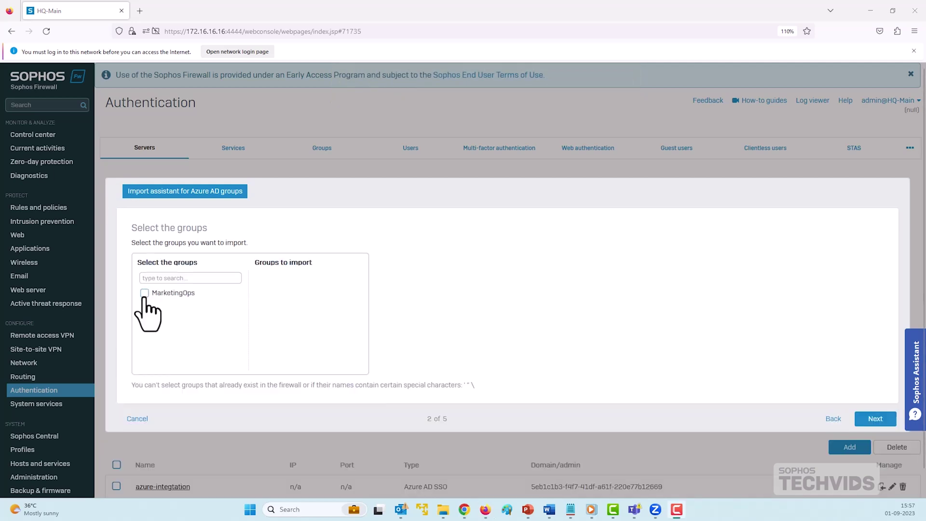
- Select MarketingOps, apply Unlimited Internet Access and Allowed all the time to all groups, and finish
left_click(144, 293)
left_click(875, 418)
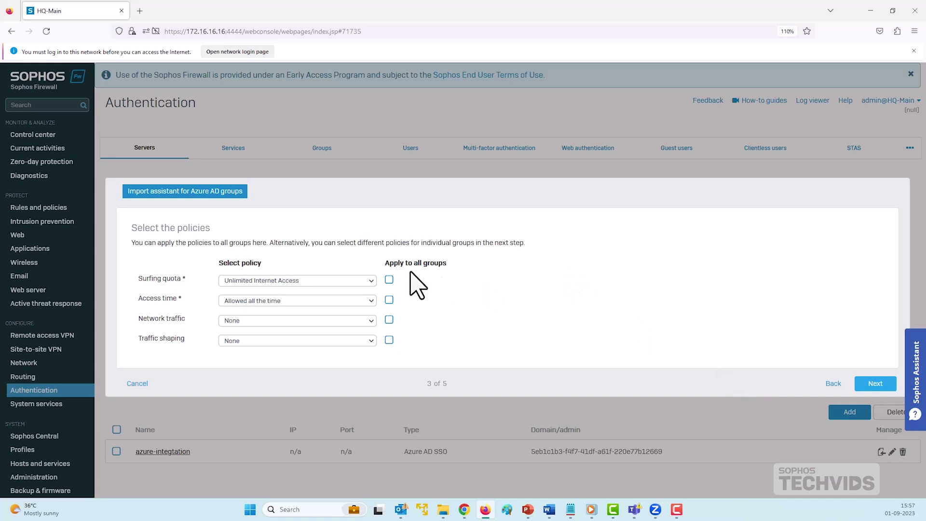
left_click(389, 280)
left_click(389, 300)
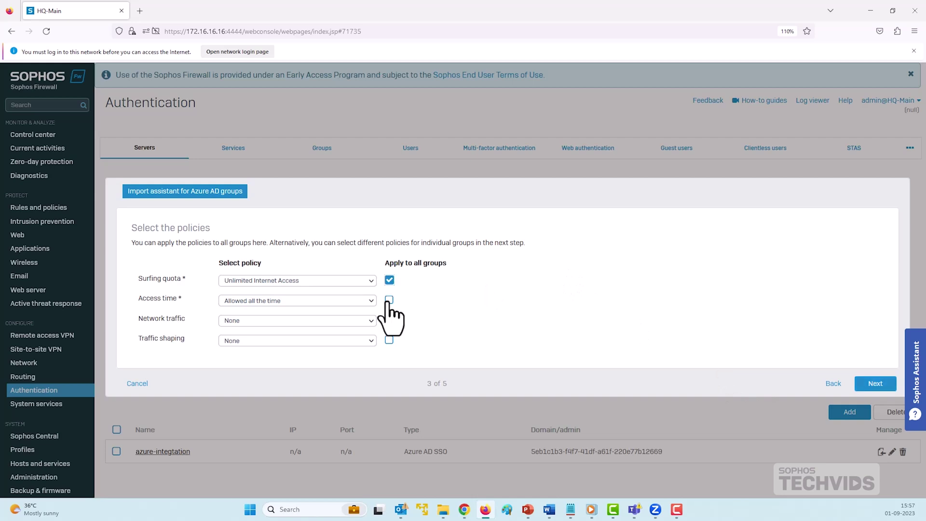
left_click(877, 385)
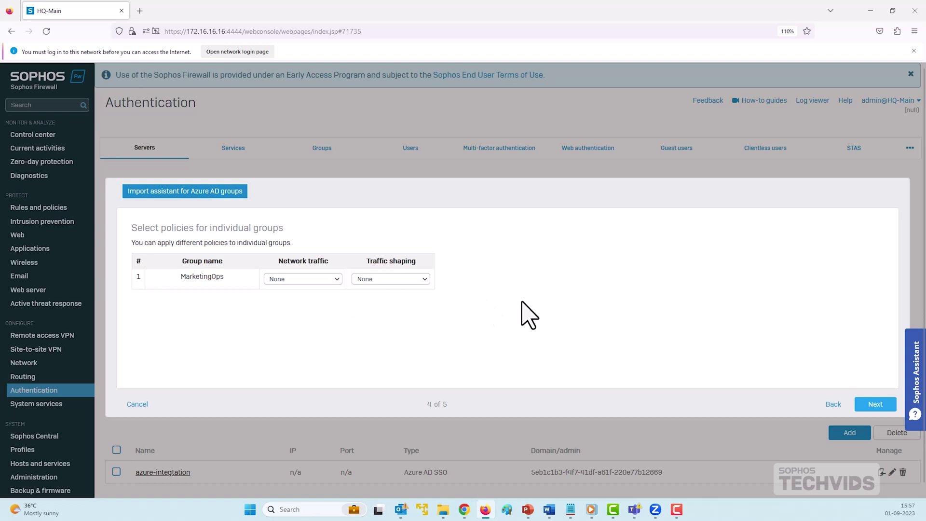
left_click(874, 406)
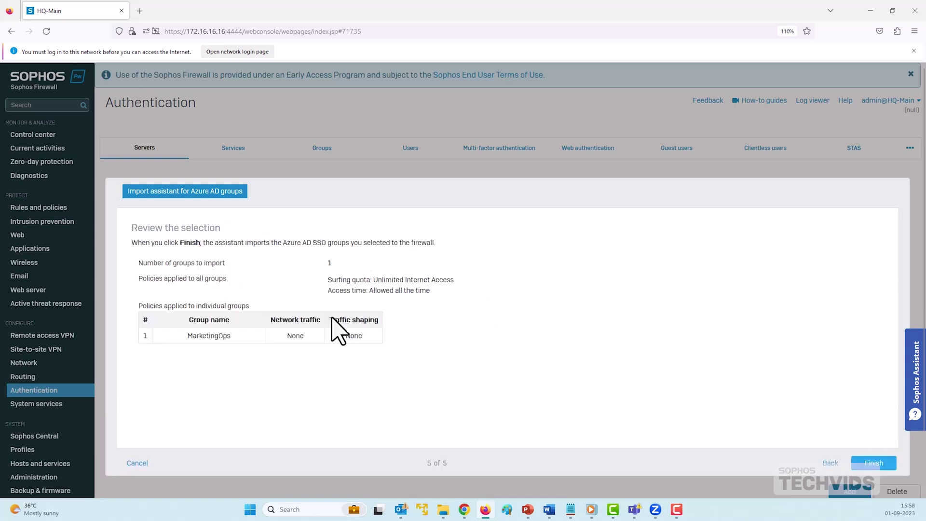
left_click(864, 465)
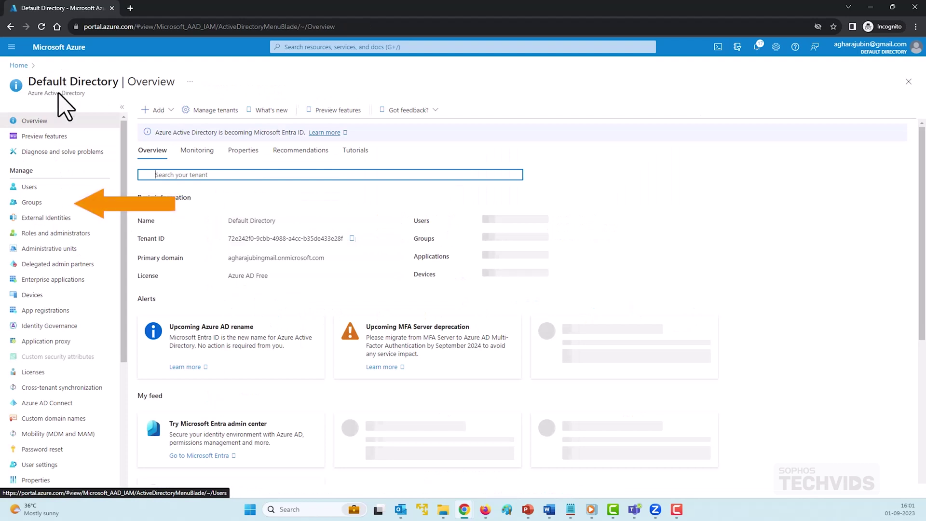
- Confirm the MarketingOps group in Azure has one member
left_click(31, 202)
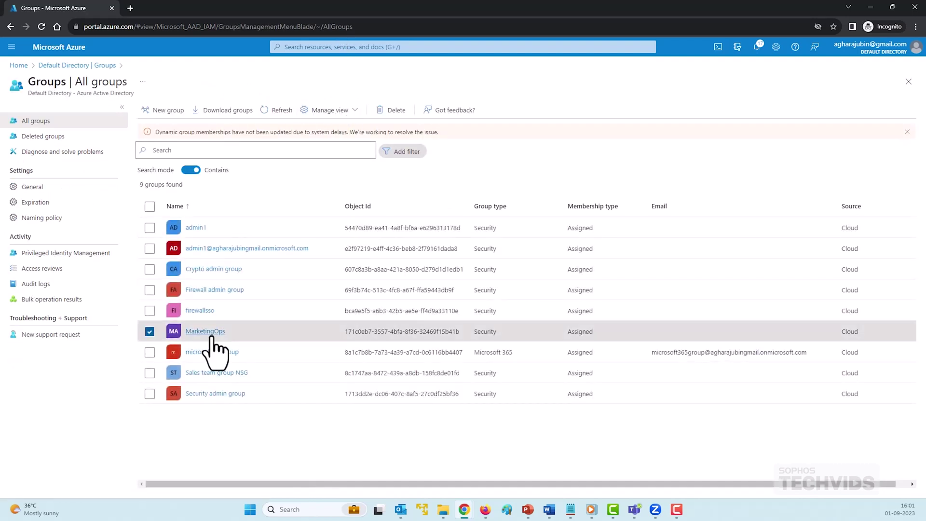
left_click(210, 337)
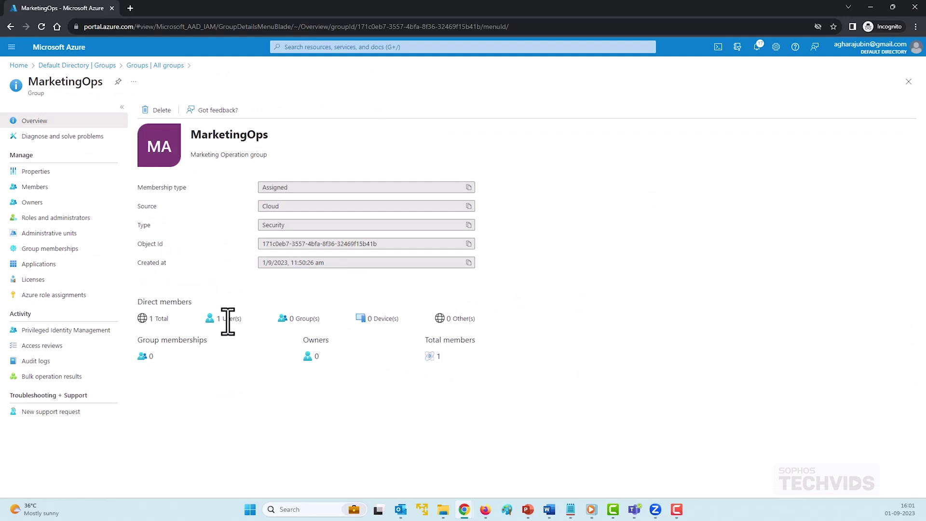
left_click(75, 66)
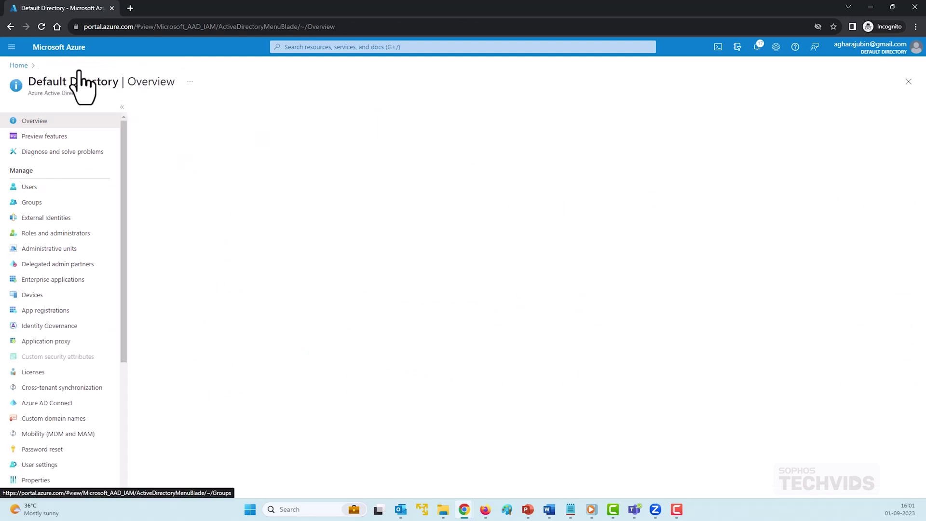
left_click(40, 192)
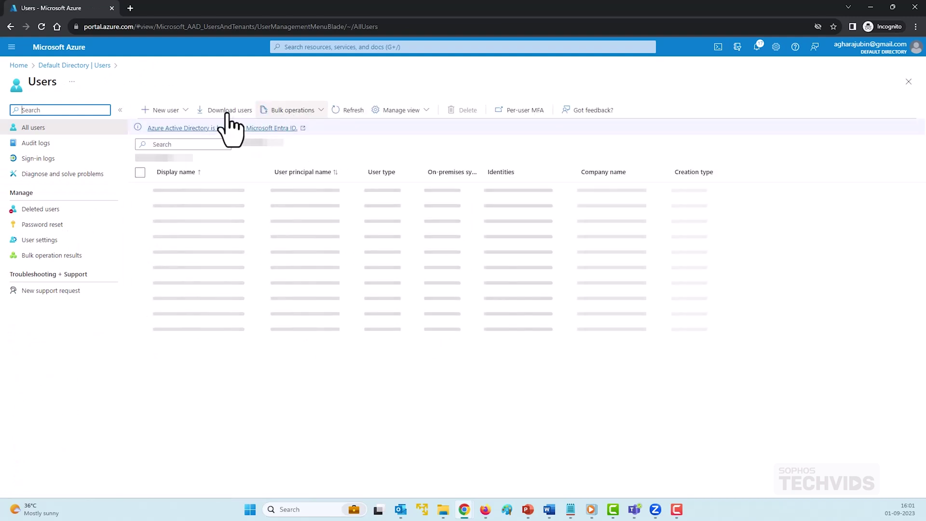
left_click(208, 144)
type("mike")
left_click(181, 192)
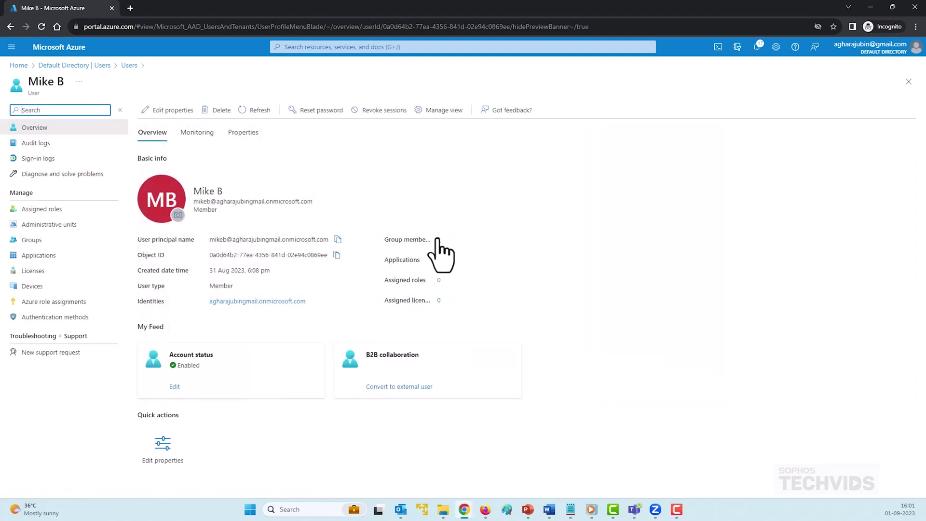
left_click(438, 240)
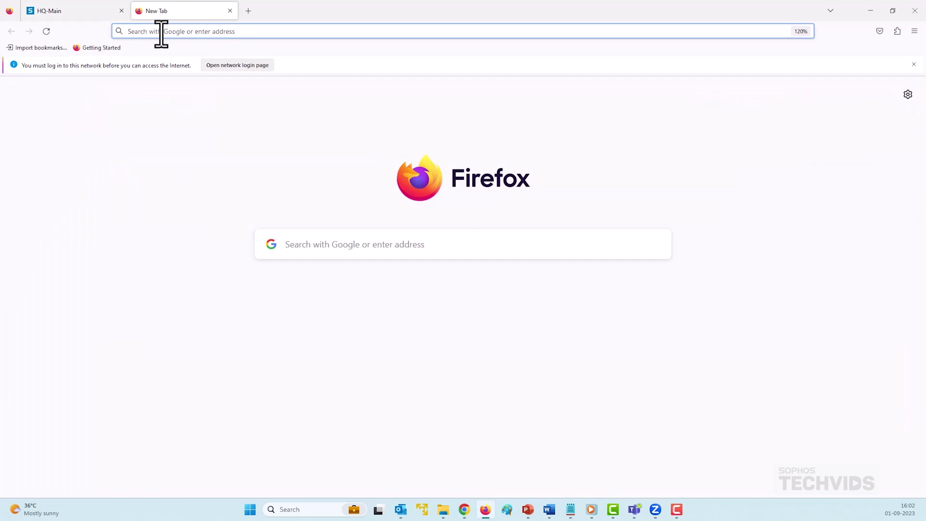
- Run a web search in the new tab to reach the network login page
left_click(160, 30)
type("Sophos")
key("Return")
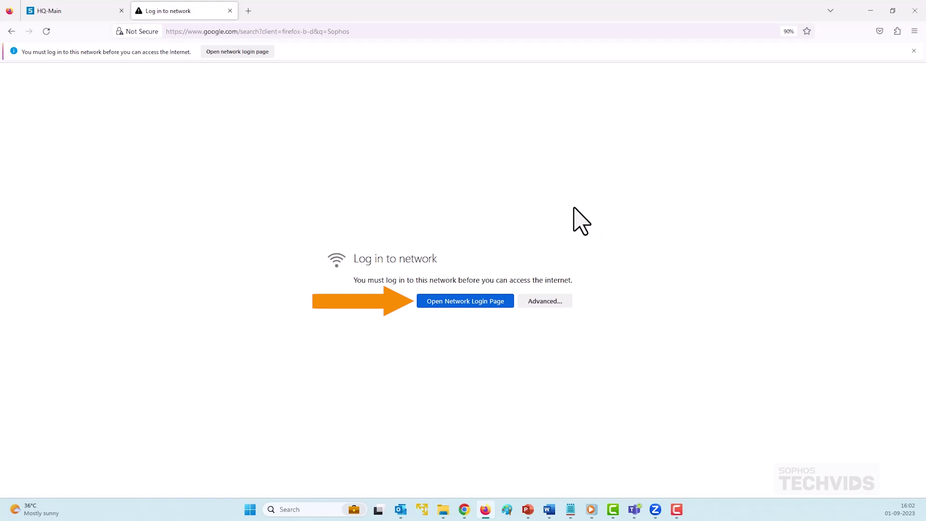
left_click(469, 302)
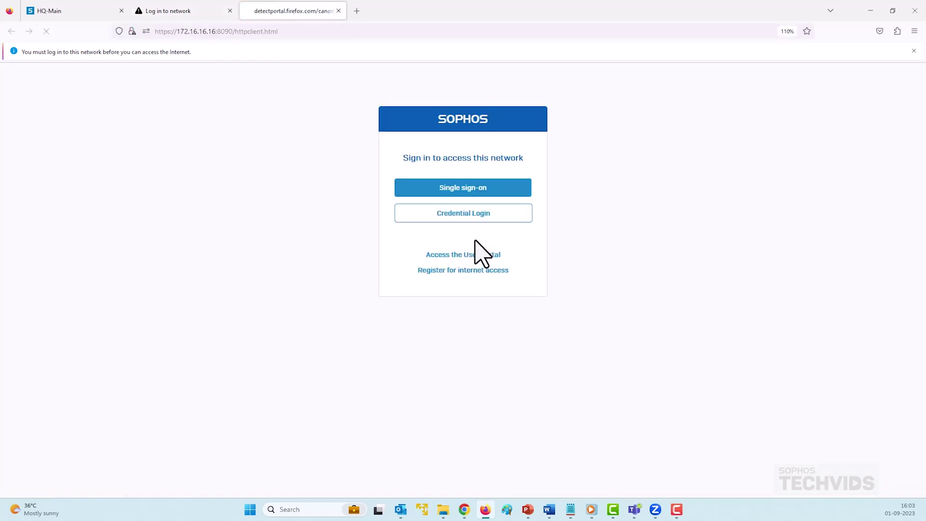
left_click(448, 190)
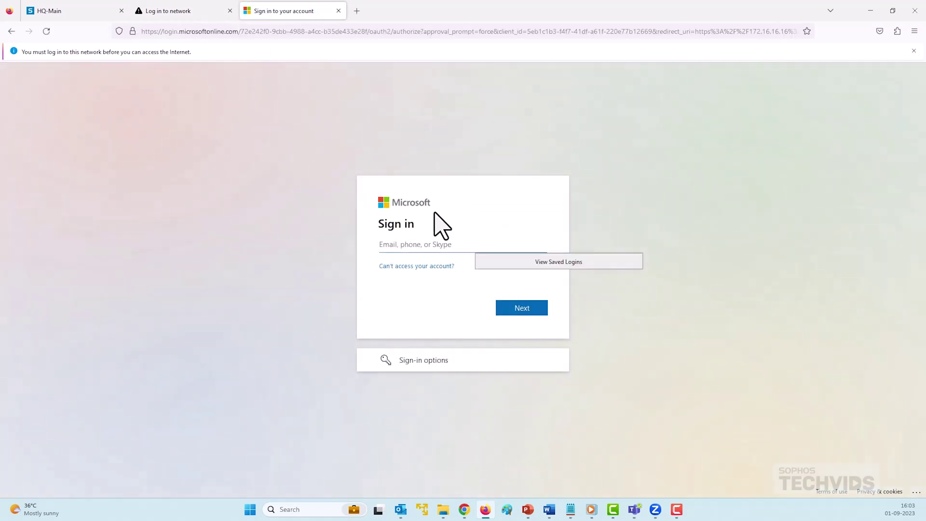
left_click(522, 308)
key("Return")
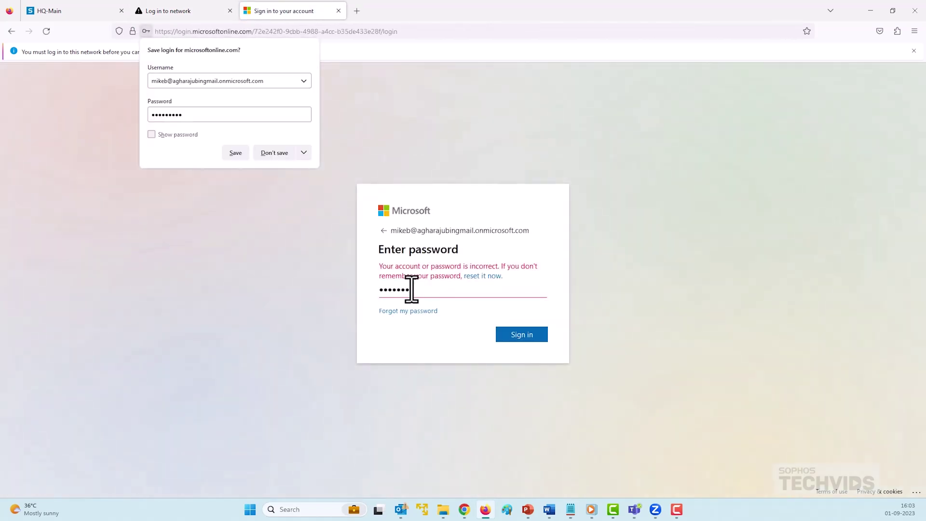
key("Return")
left_click(487, 337)
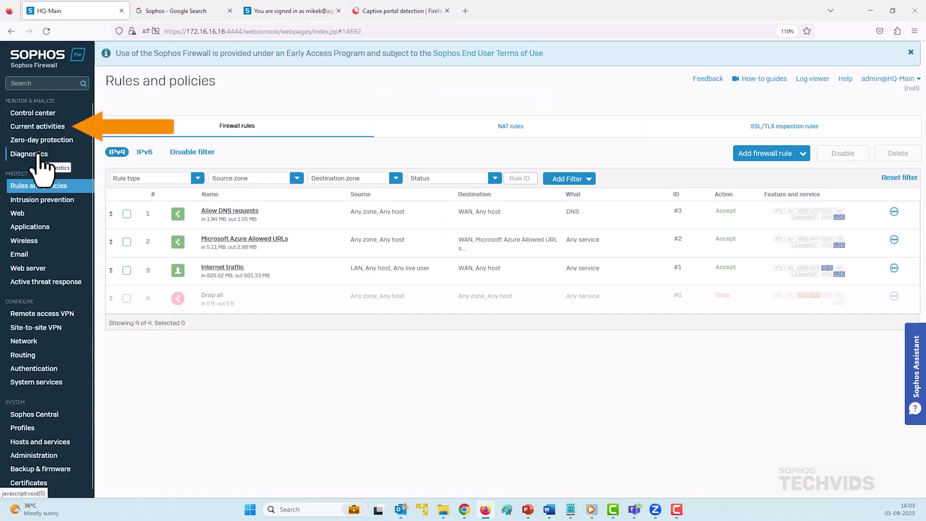
left_click(44, 128)
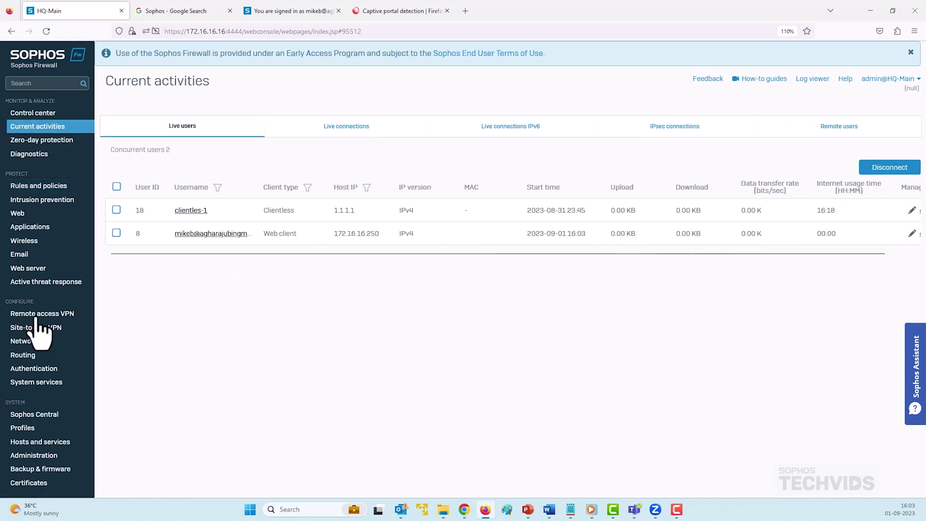
scroll(38, 362, "down", 1)
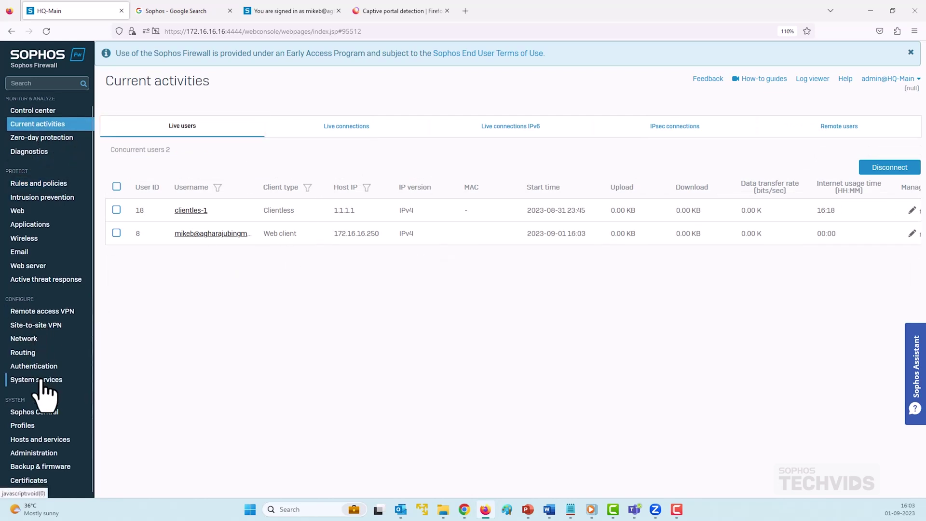
left_click(39, 369)
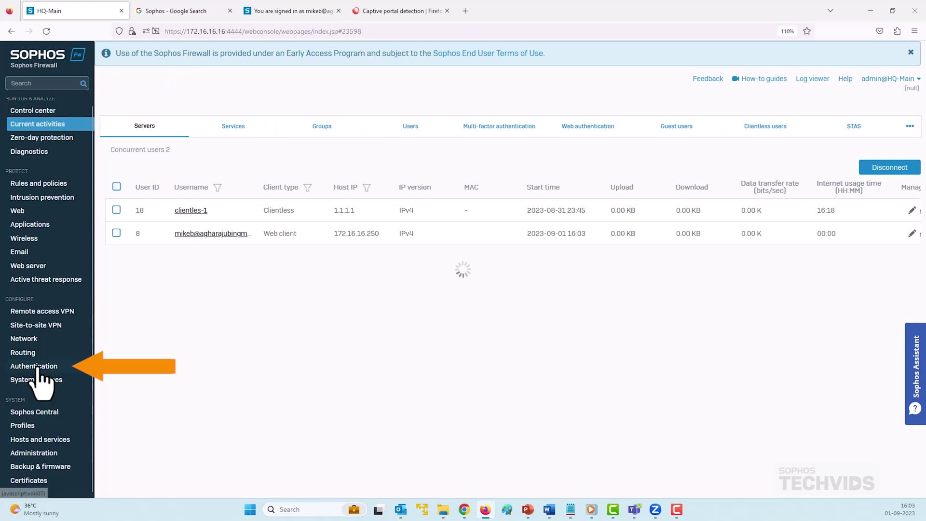
left_click(409, 130)
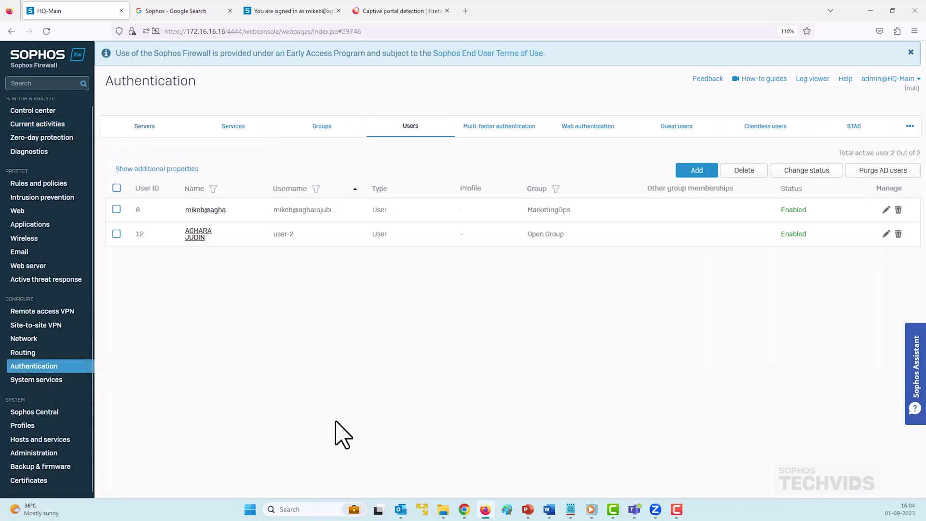
left_click_drag(518, 208, 581, 215)
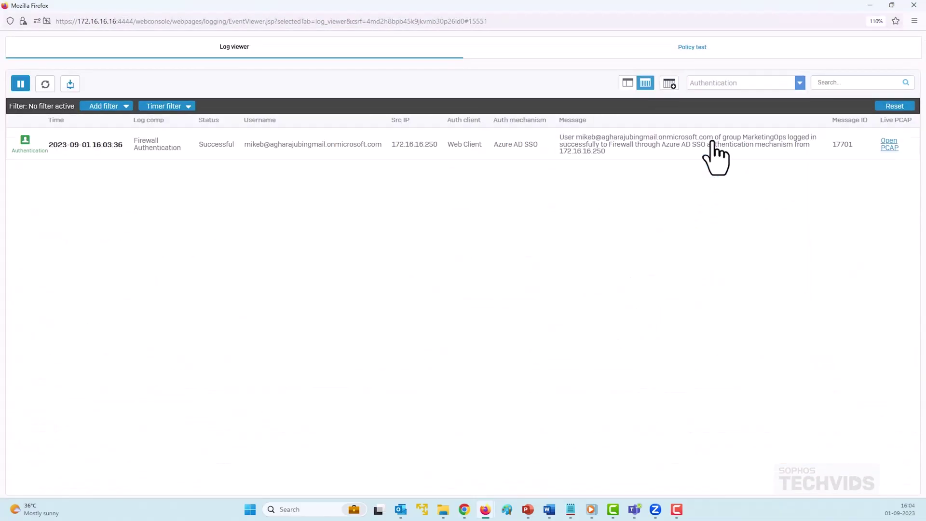
- Highlight the authenticated MarketingOps username and the Azure AD SSO mechanism in the authentication log
left_click_drag(243, 144, 382, 161)
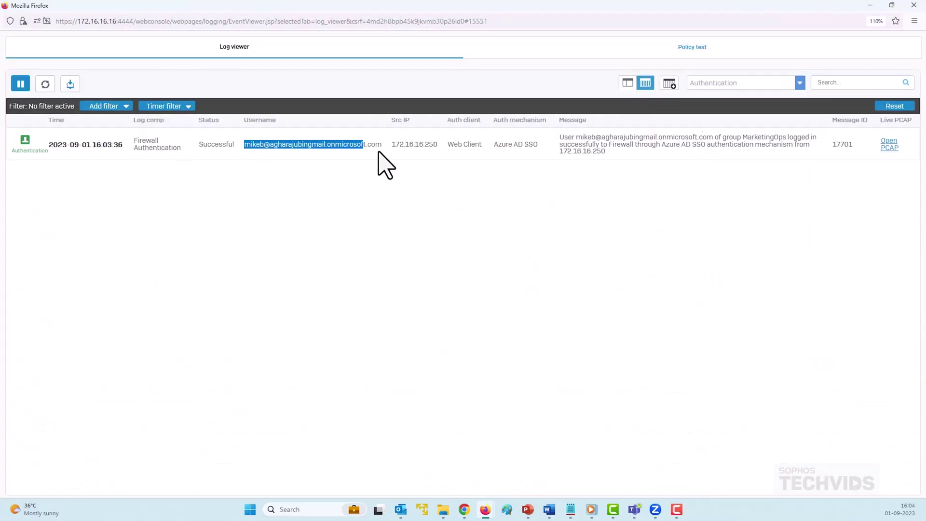
left_click_drag(493, 143, 540, 145)
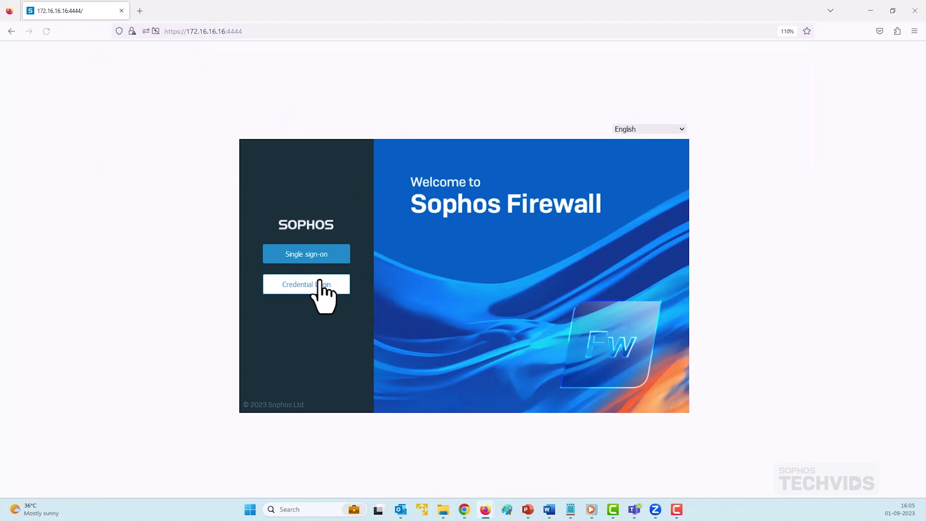
- Sign in to the admin console via single sign-on with another saved Azure account, postponing security setup
left_click(316, 255)
left_click(459, 299)
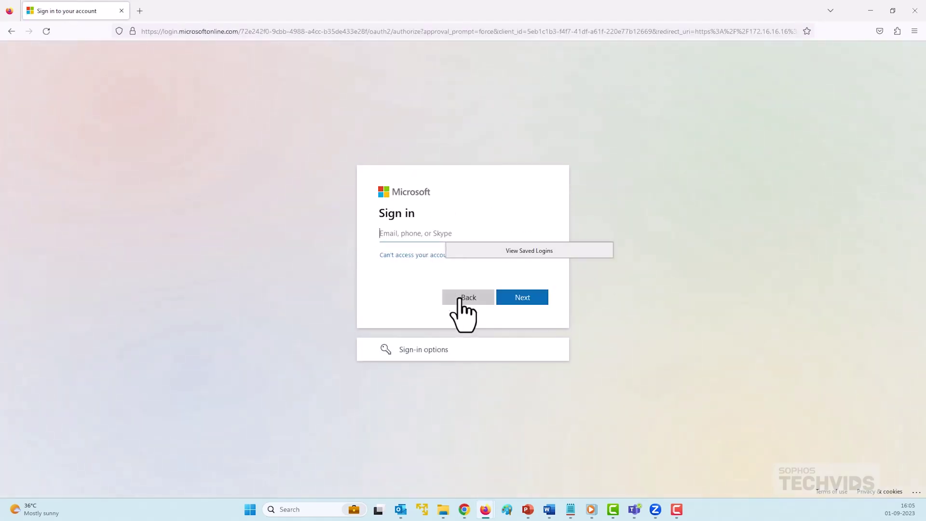
left_click(404, 234)
left_click(434, 247)
left_click(518, 298)
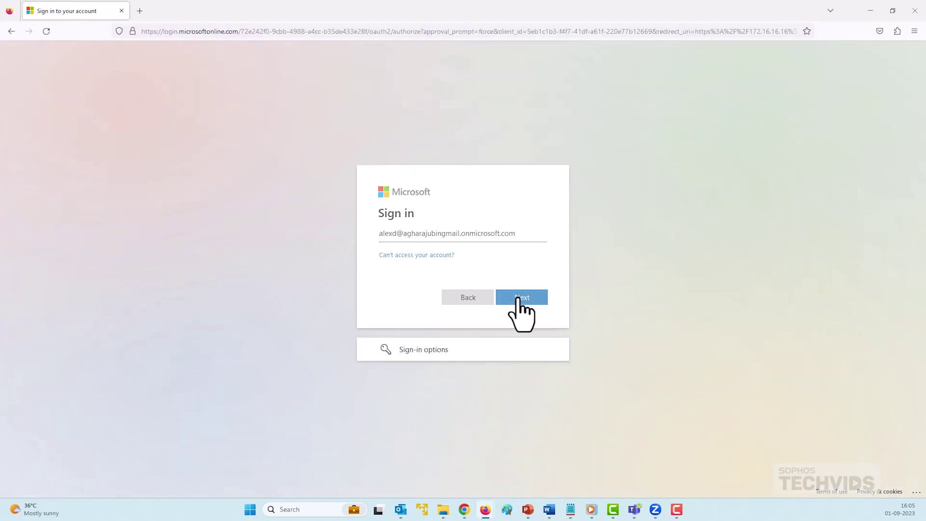
type("**********")
key("Return")
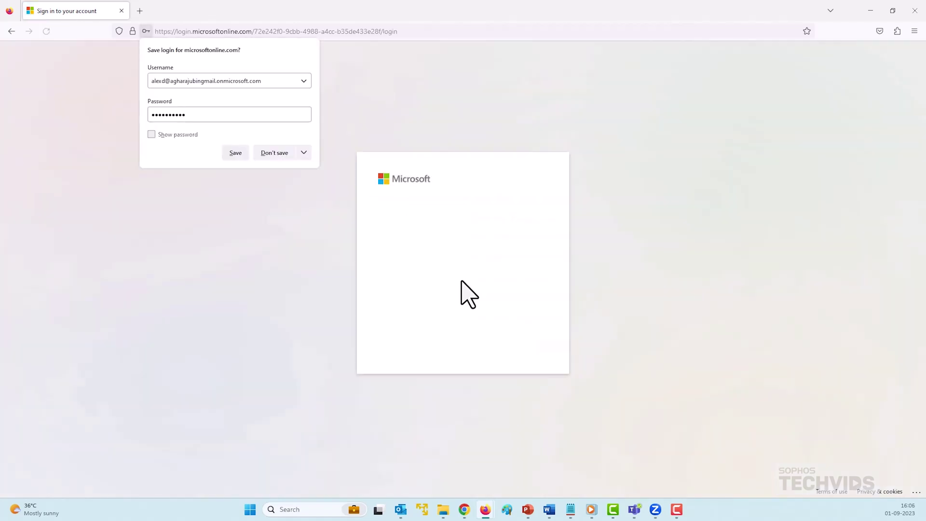
left_click(471, 347)
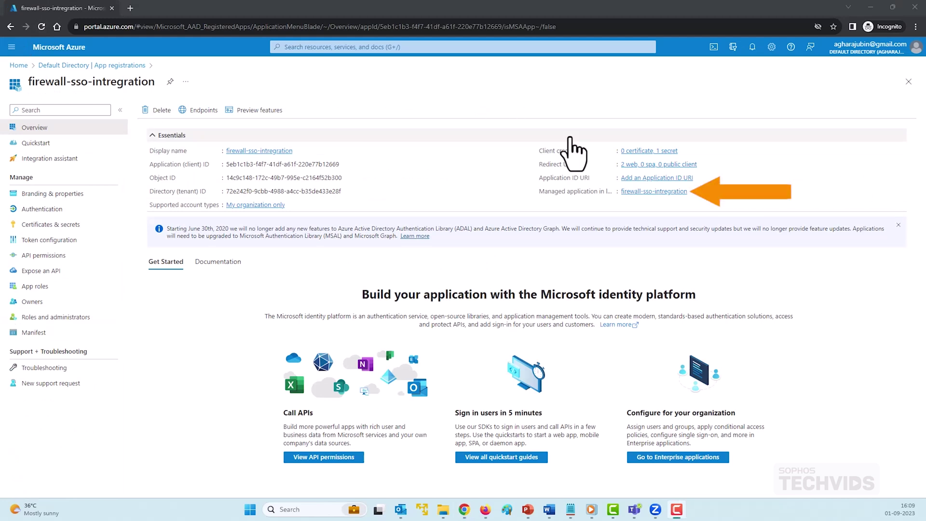
- Open the firewall-sso-integration enterprise application and view its Users and groups assignments
left_click(645, 192)
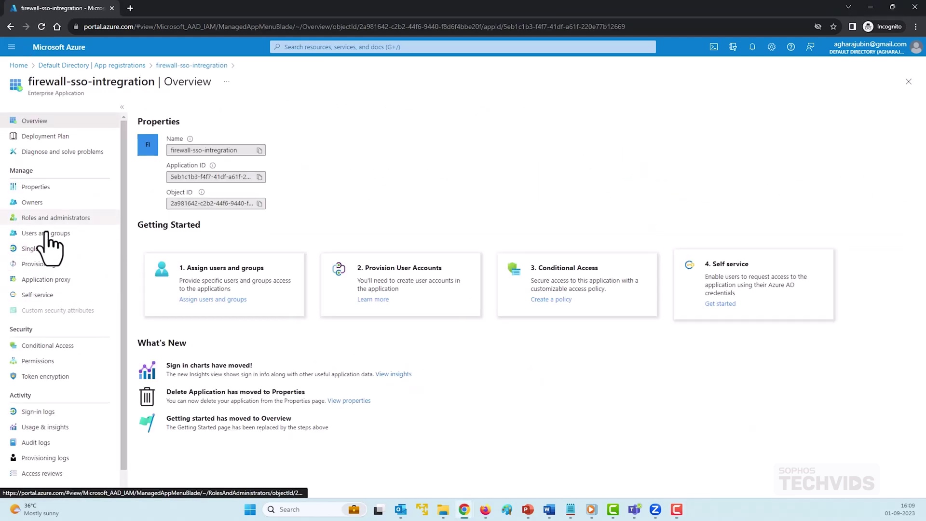
left_click(54, 240)
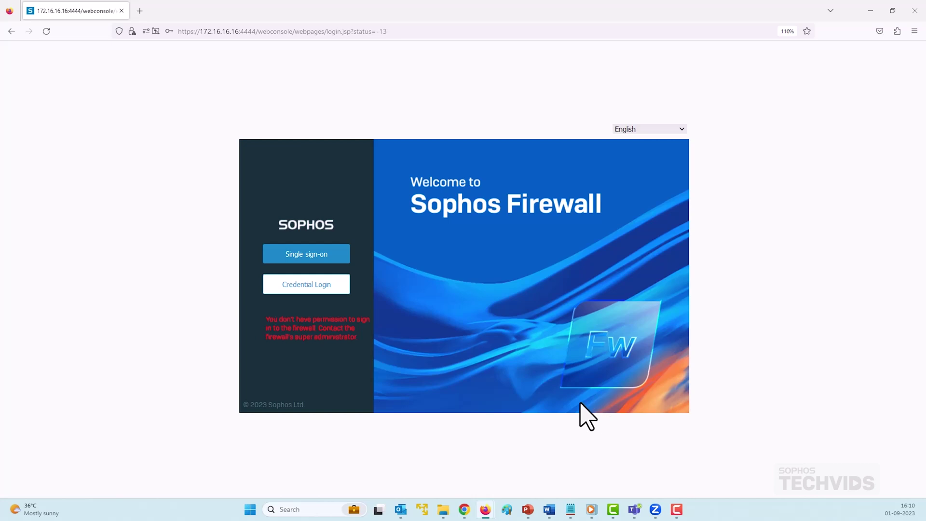
- Return to the Azure window showing the app's user assignments after the permission error
left_click(440, 483)
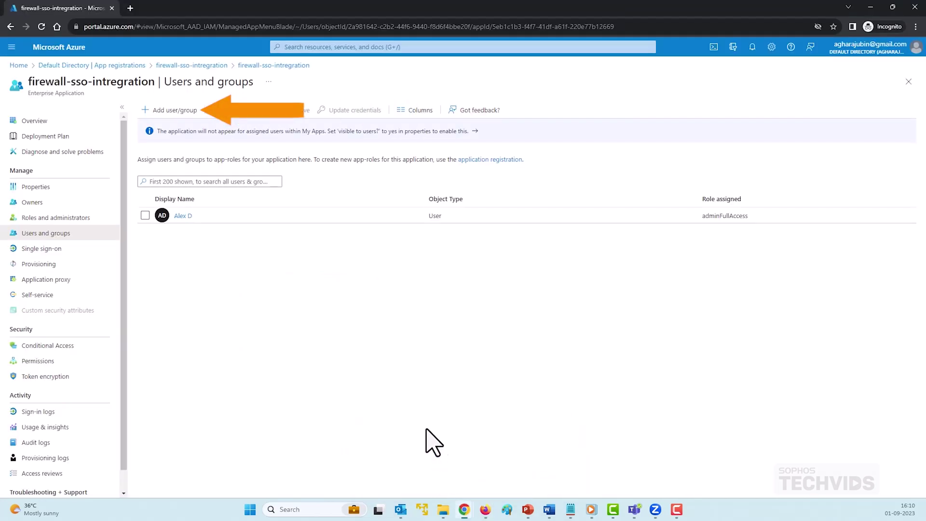
left_click(164, 112)
left_click(36, 178)
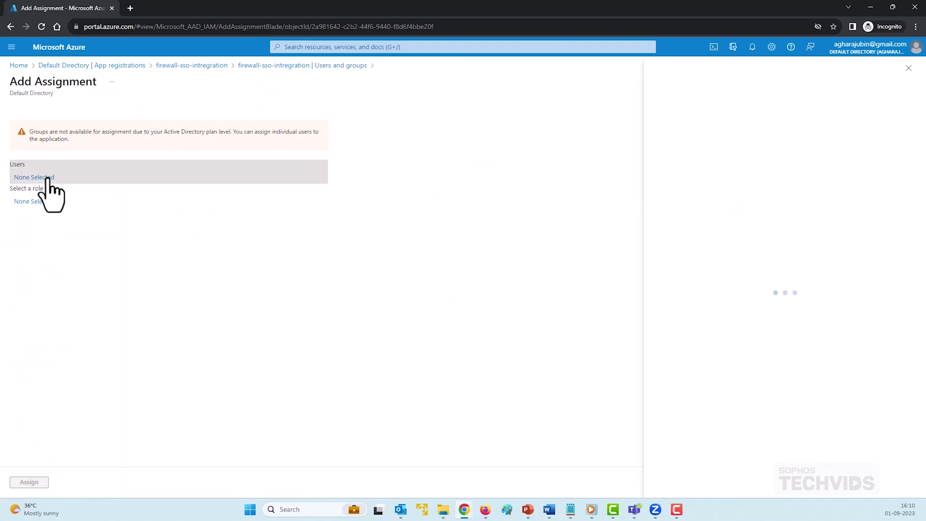
left_click(405, 211)
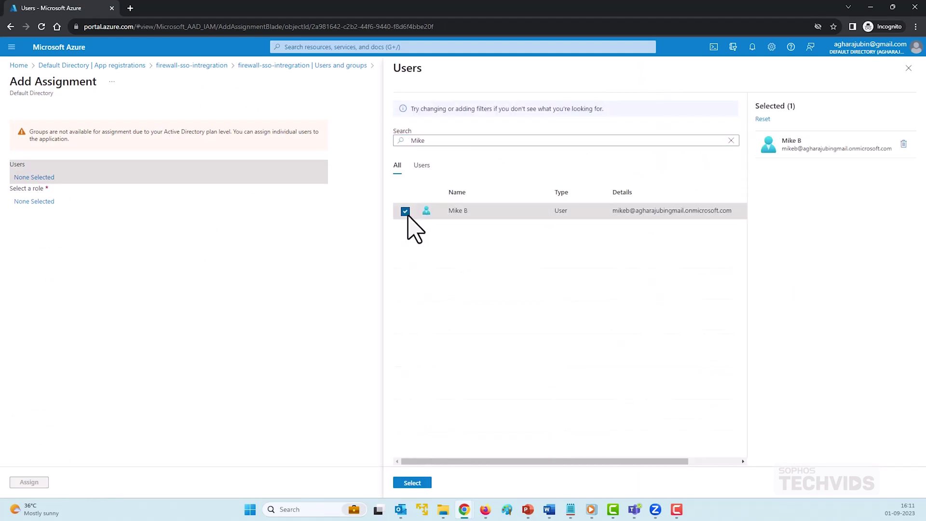
left_click(424, 481)
left_click(33, 201)
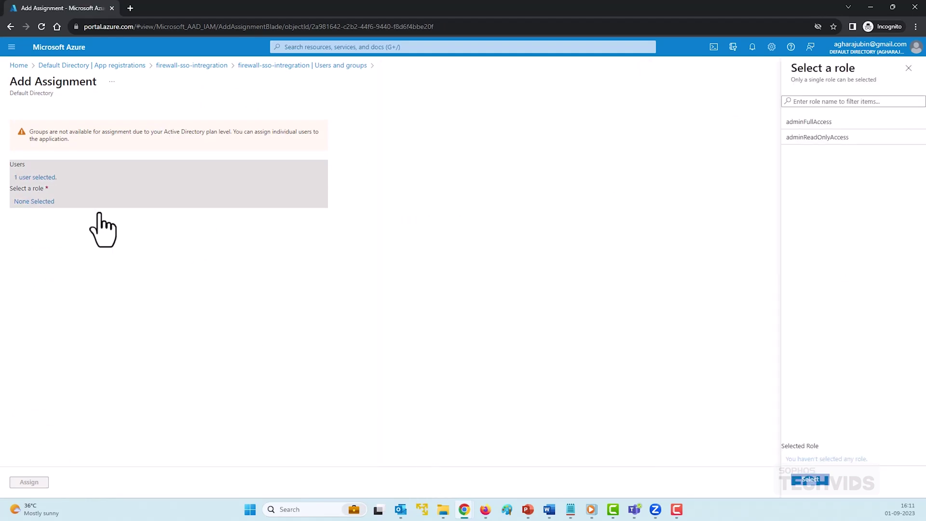
left_click(809, 122)
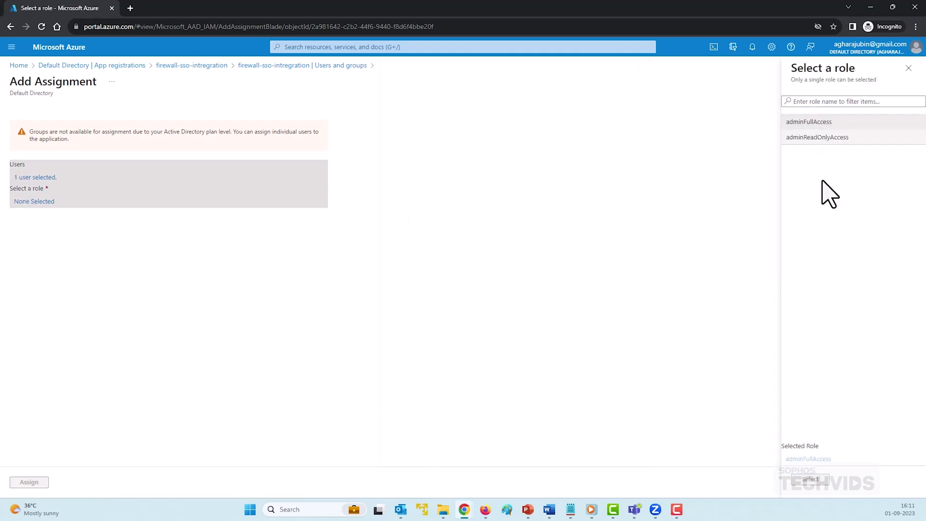
left_click(810, 480)
left_click(44, 482)
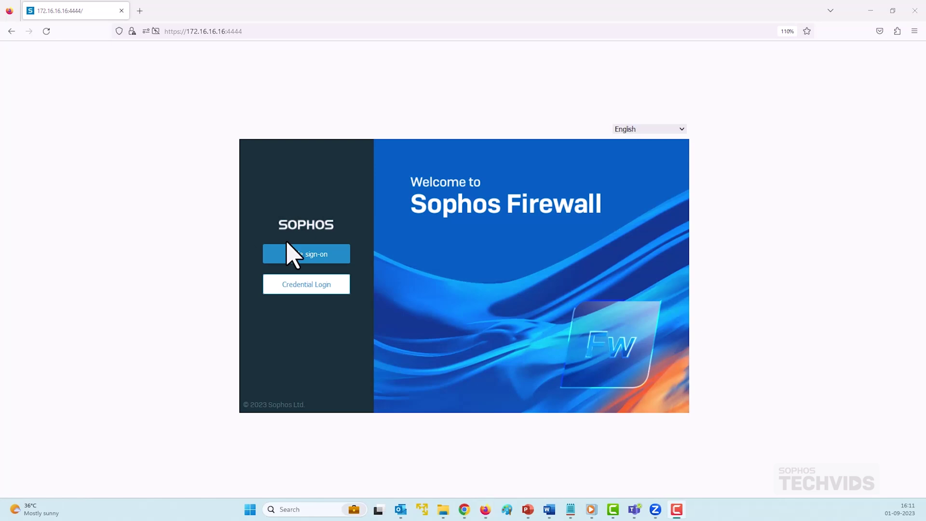
left_click(290, 254)
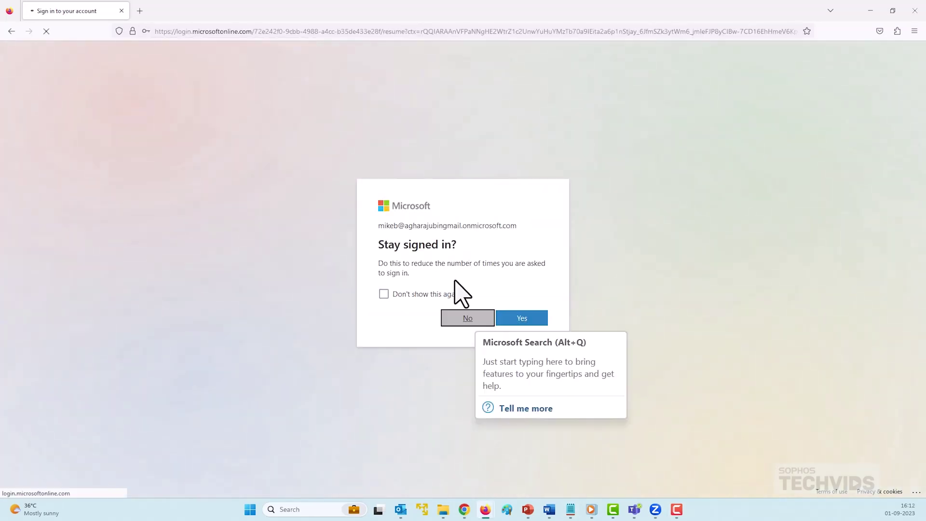
left_click(460, 314)
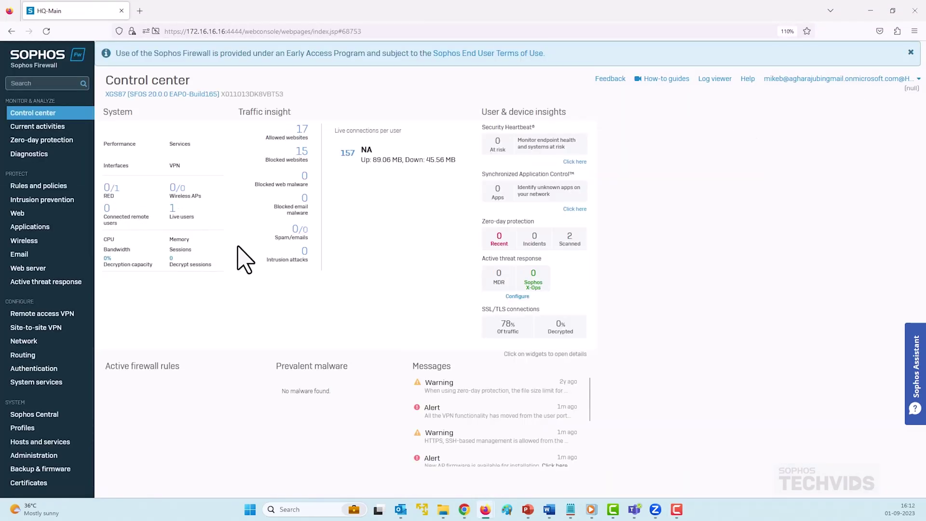